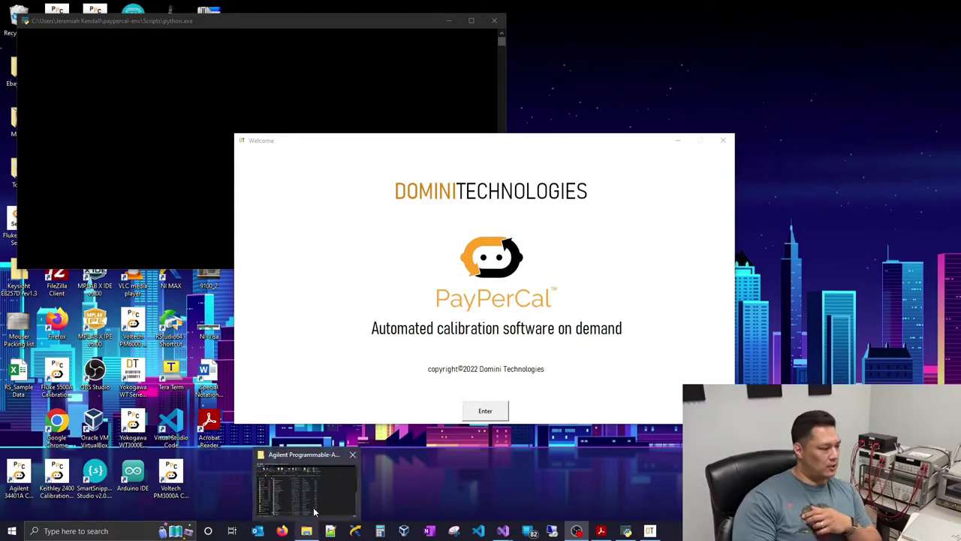
# - From the calibration procedure folder, open the config workbook in Excel
pyautogui.click(308, 530)
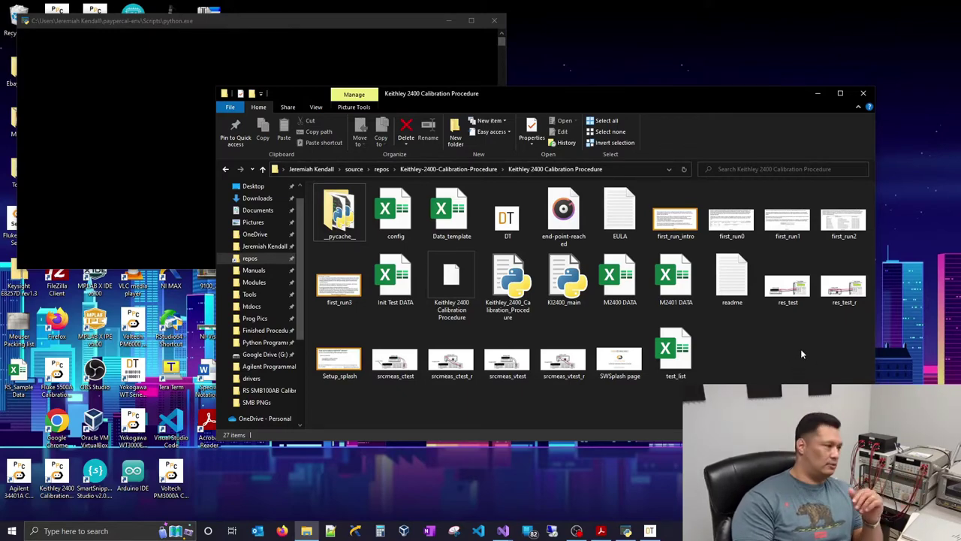
pyautogui.click(410, 229)
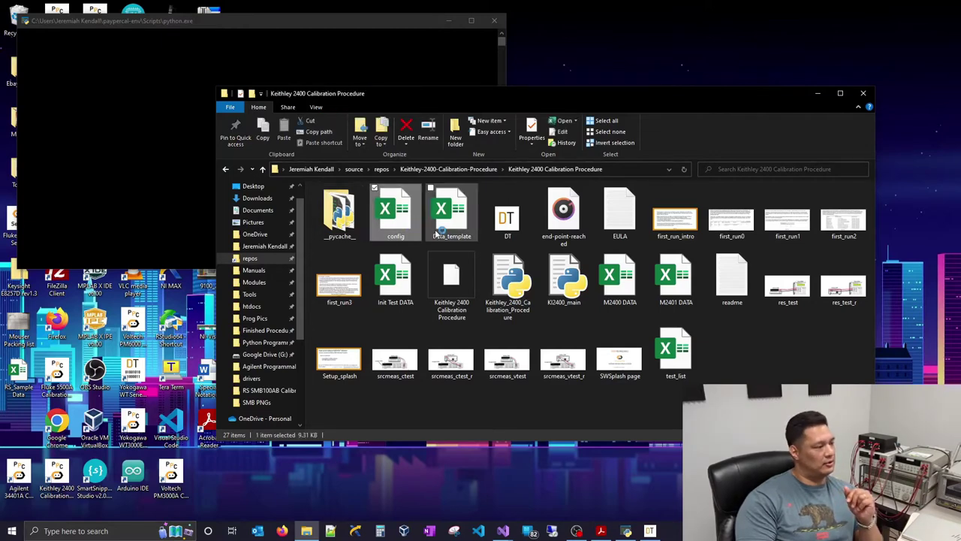
pyautogui.press('Return')
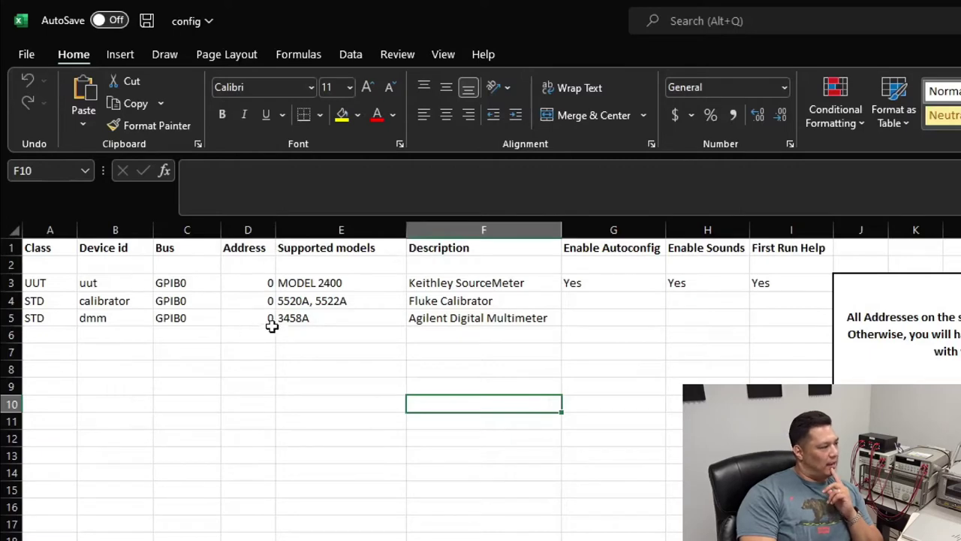
# - Review the uut row's Enable Autoconfig, Enable Sounds and First Run Help cells (G3–I3), all set to Yes
pyautogui.click(587, 287)
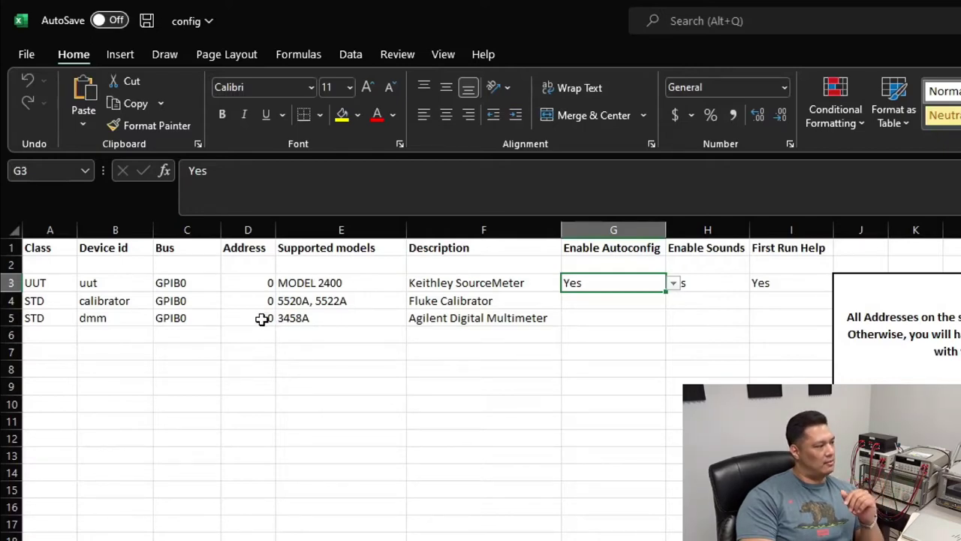
pyautogui.click(483, 290)
pyautogui.click(618, 282)
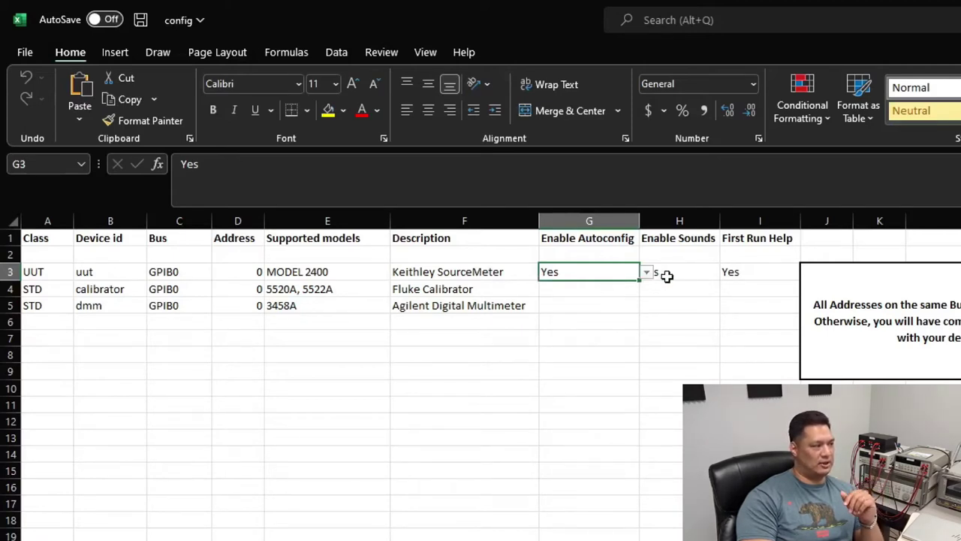
pyautogui.click(665, 277)
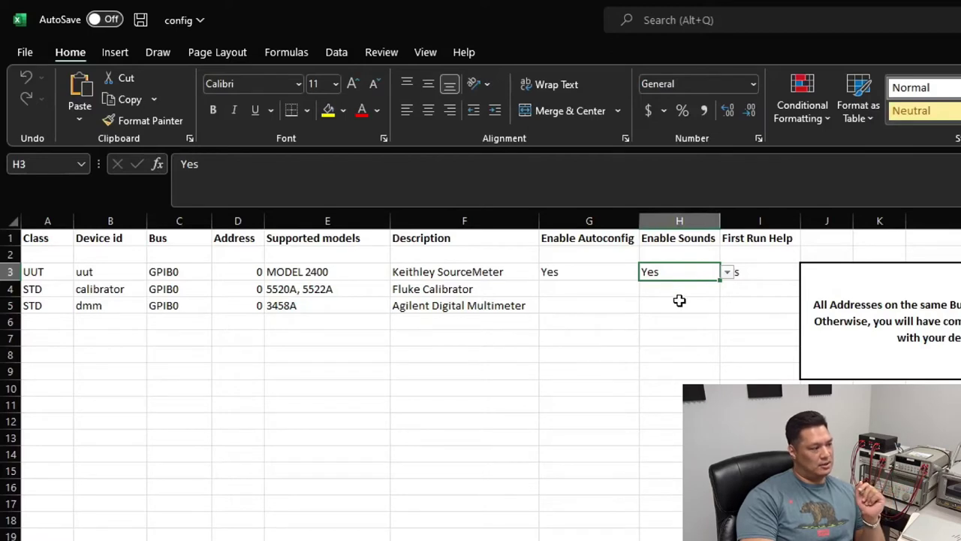
pyautogui.click(765, 270)
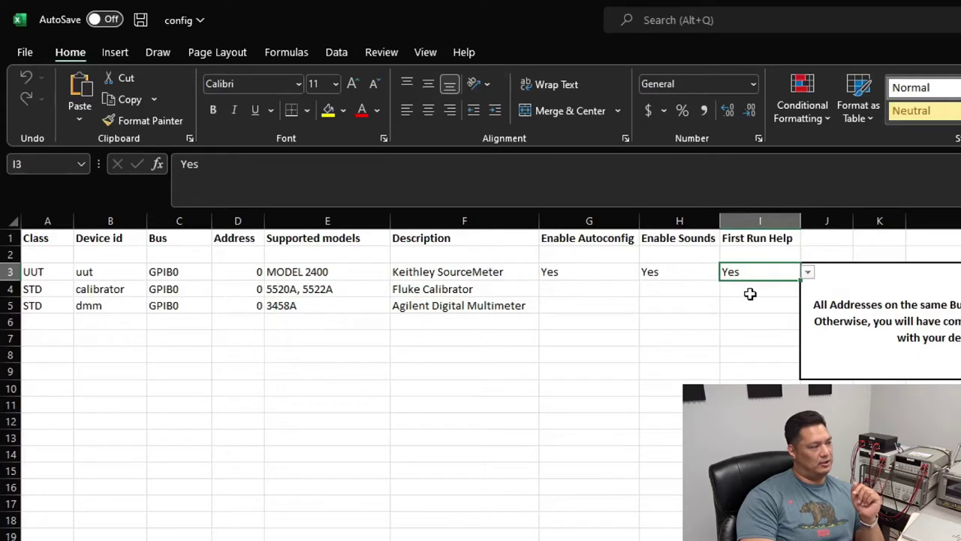
# - Set First Run Help (I3) to No, save the config workbook, and close it and Excel
pyautogui.click(808, 273)
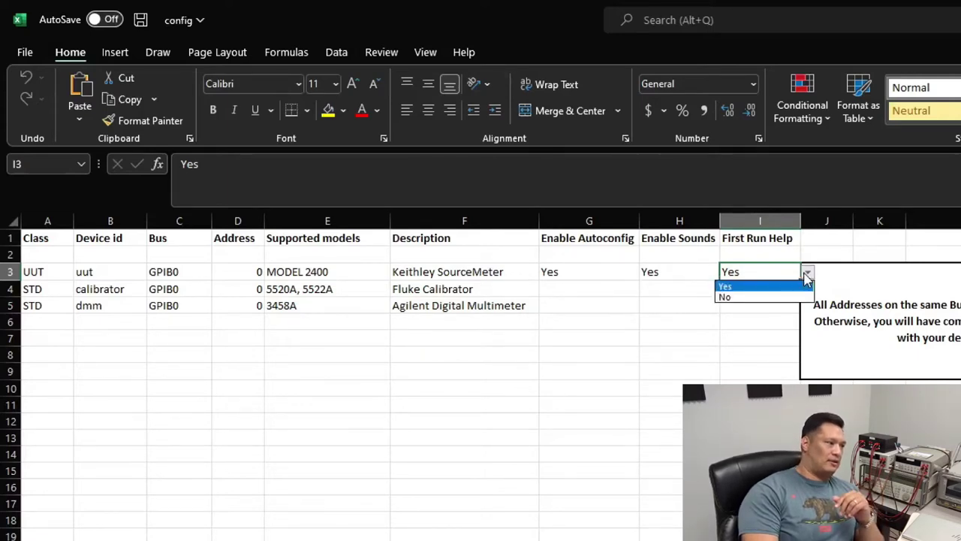
pyautogui.click(781, 297)
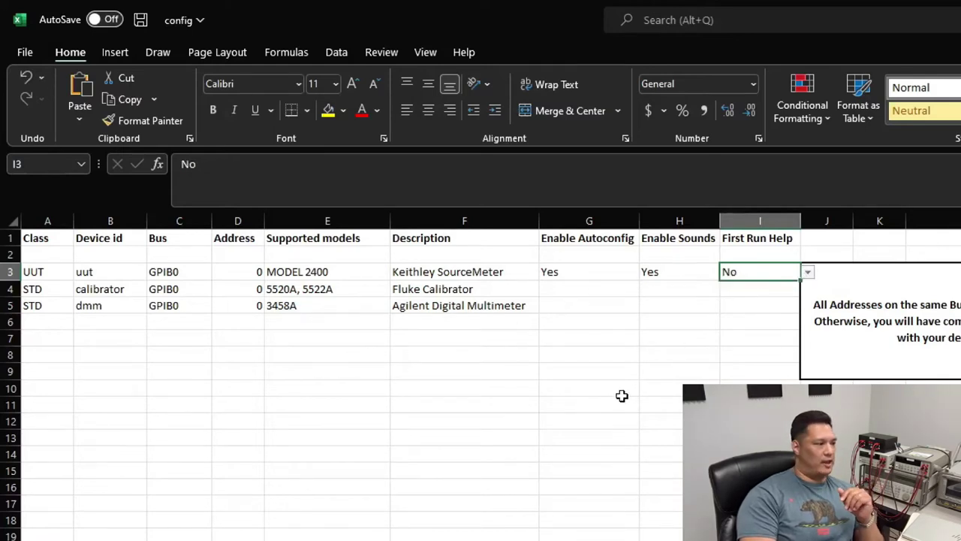
pyautogui.hotkey('ctrl', 's')
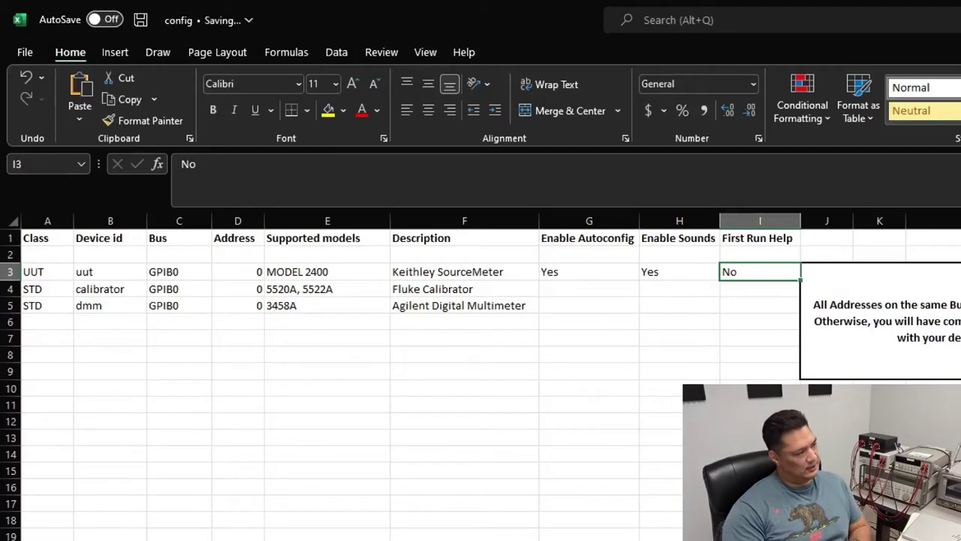
pyautogui.hotkey('ctrl', 'w')
pyautogui.hotkey('alt', 'F4')
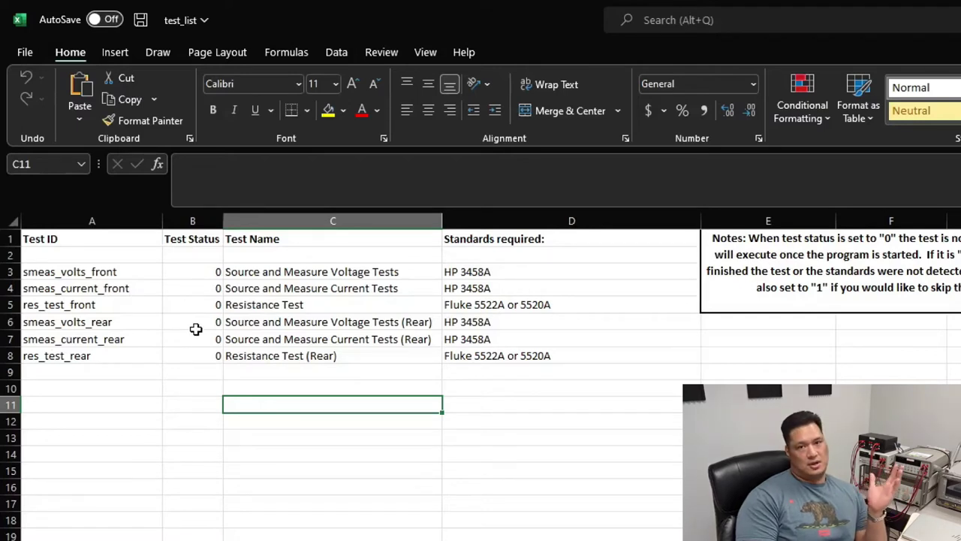
# - Enter Test Status 1 in B6, B7 and B8 for the three rear tests and save test_list
pyautogui.click(196, 329)
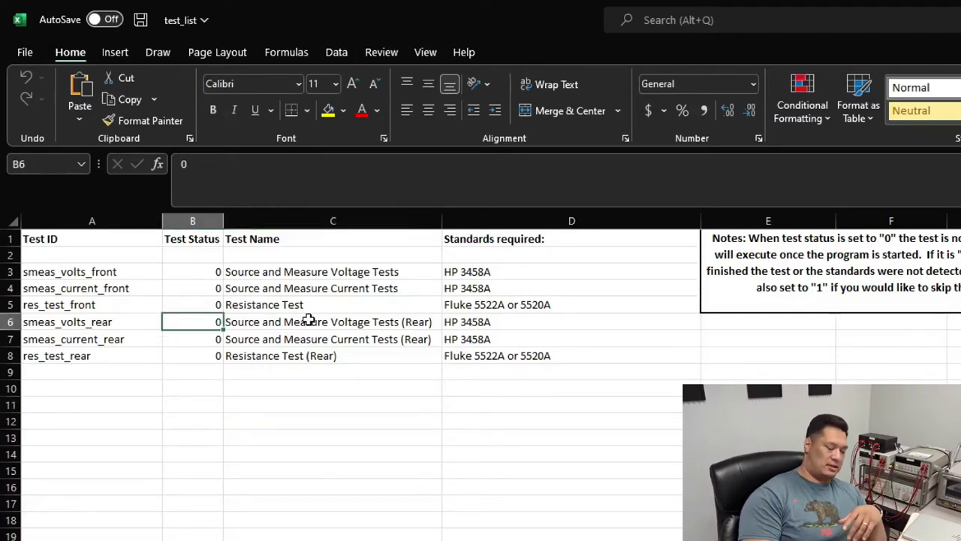
pyautogui.write('1')
pyautogui.press('Return')
pyautogui.write('1')
pyautogui.press('Return')
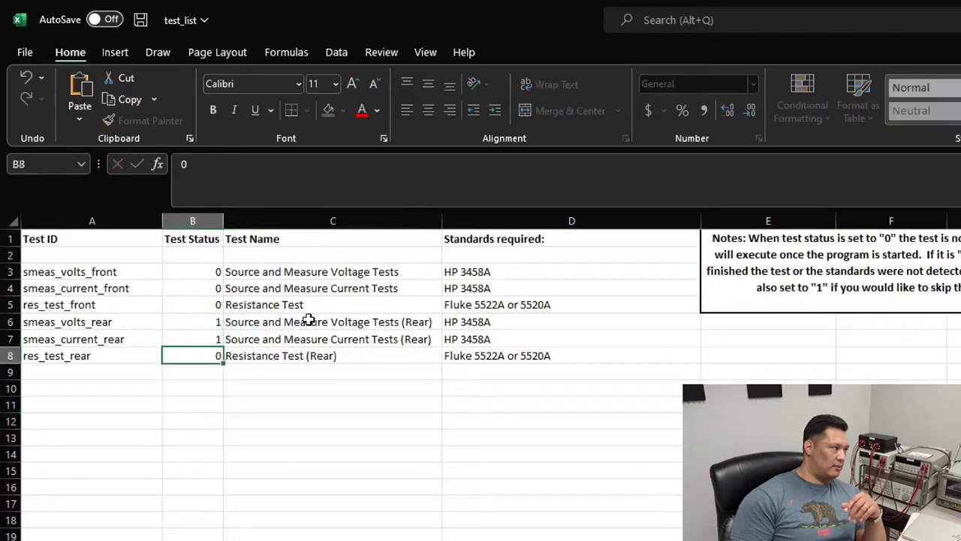
pyautogui.write('1')
pyautogui.press('Return')
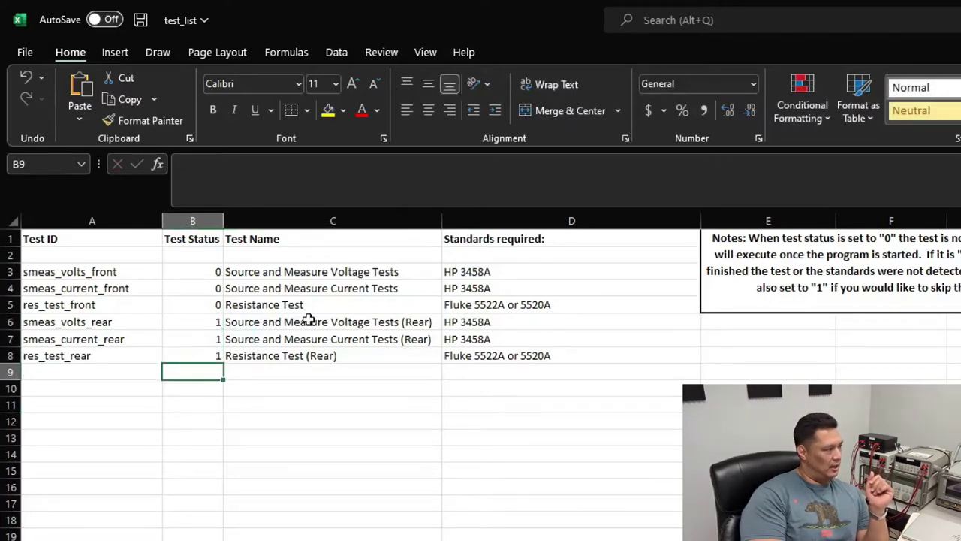
pyautogui.hotkey('ctrl', 's')
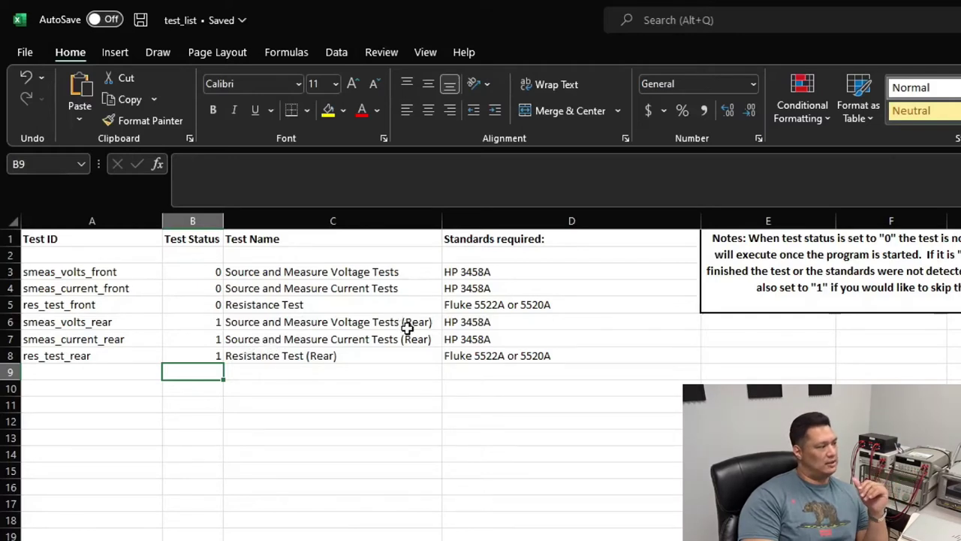
pyautogui.click(466, 371)
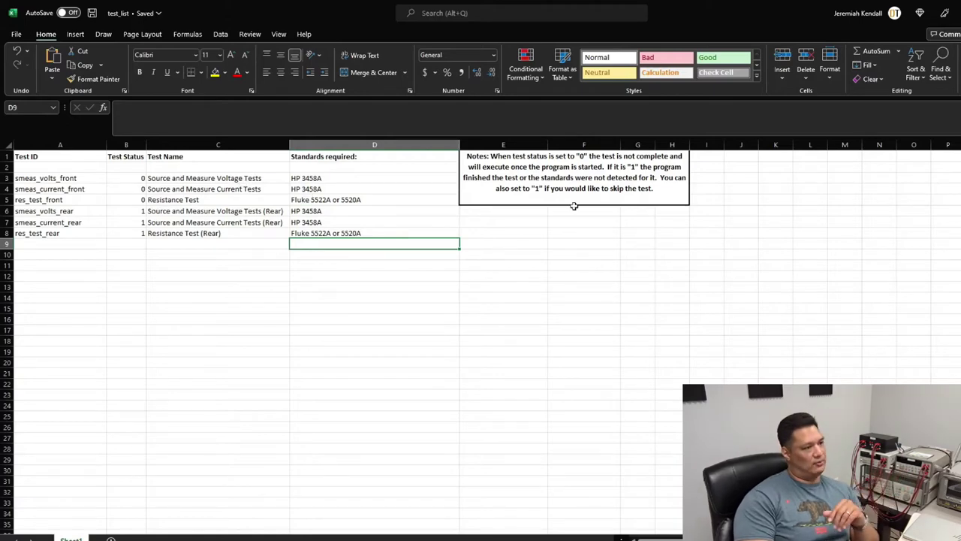
# - Close test_list and minimise the folder window to reveal the PayPerCal welcome screen
pyautogui.hotkey('alt', 'F4')
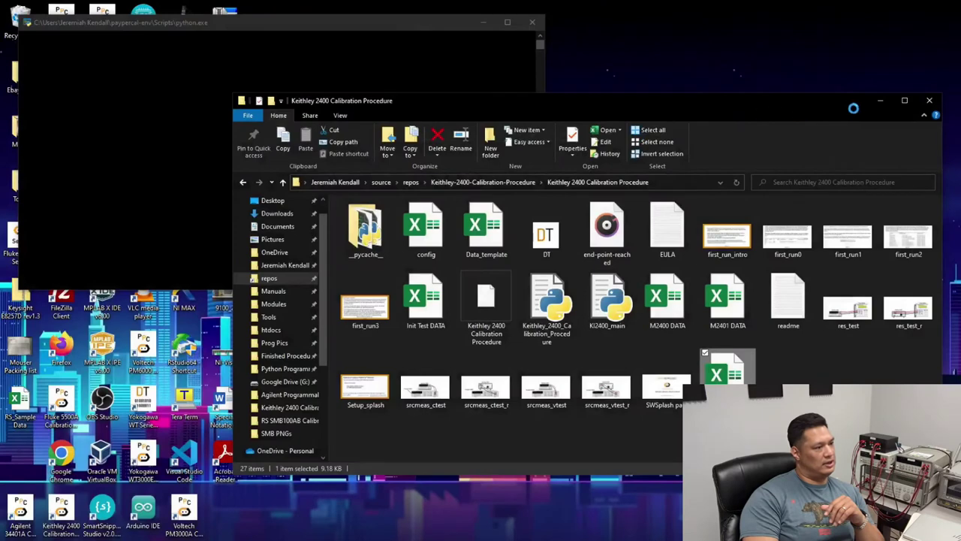
pyautogui.click(879, 101)
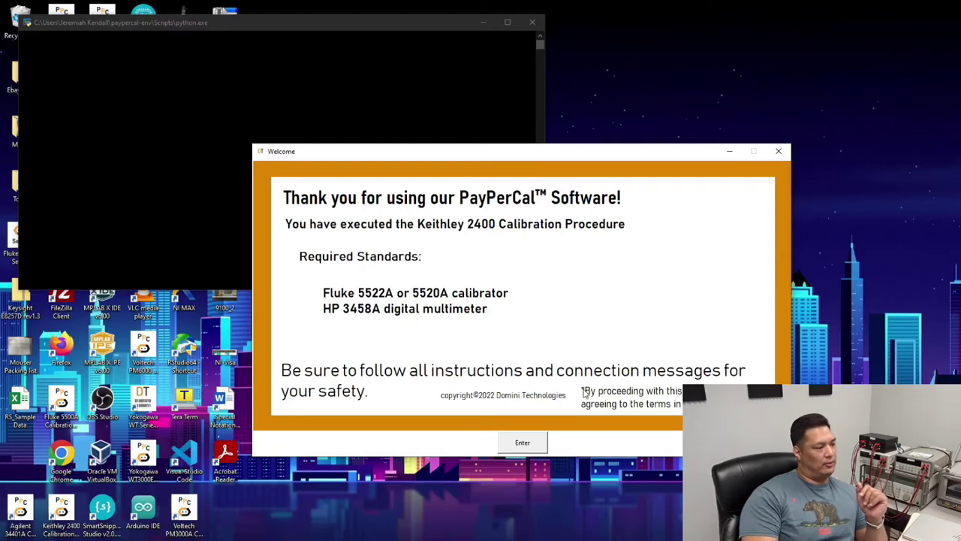
# - Start the Keithley 2400 procedure with UUT asset number sim_001 and confirm the voltage test connections
pyautogui.click(534, 441)
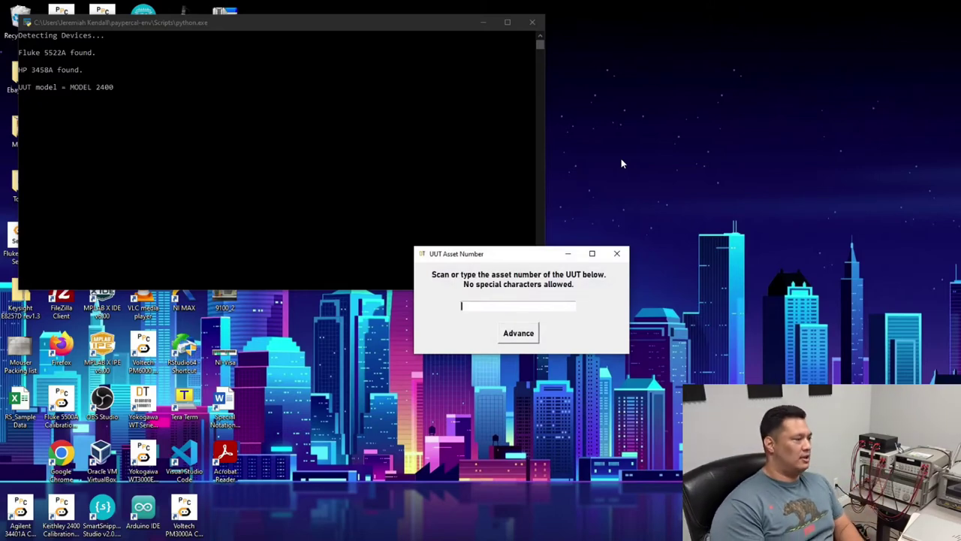
pyautogui.write('sim')
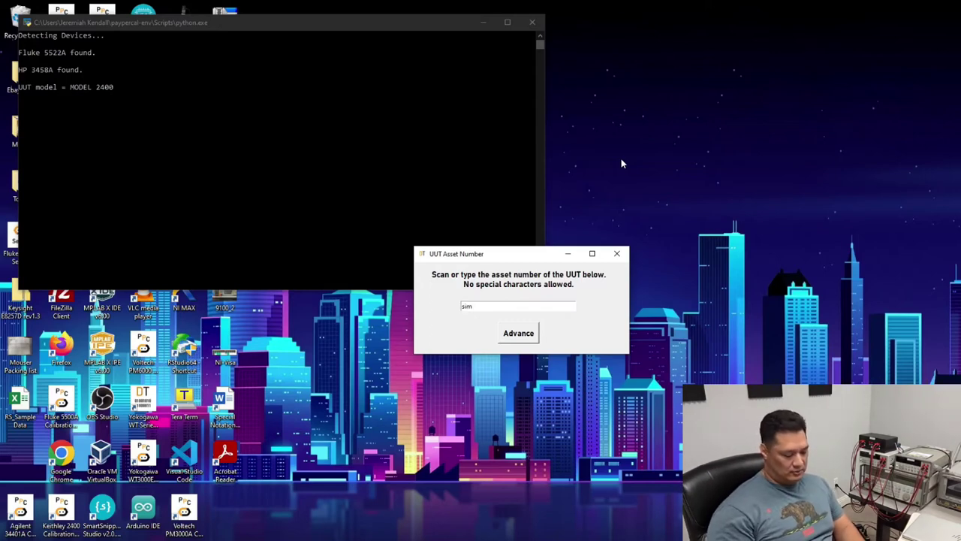
pyautogui.write('_001')
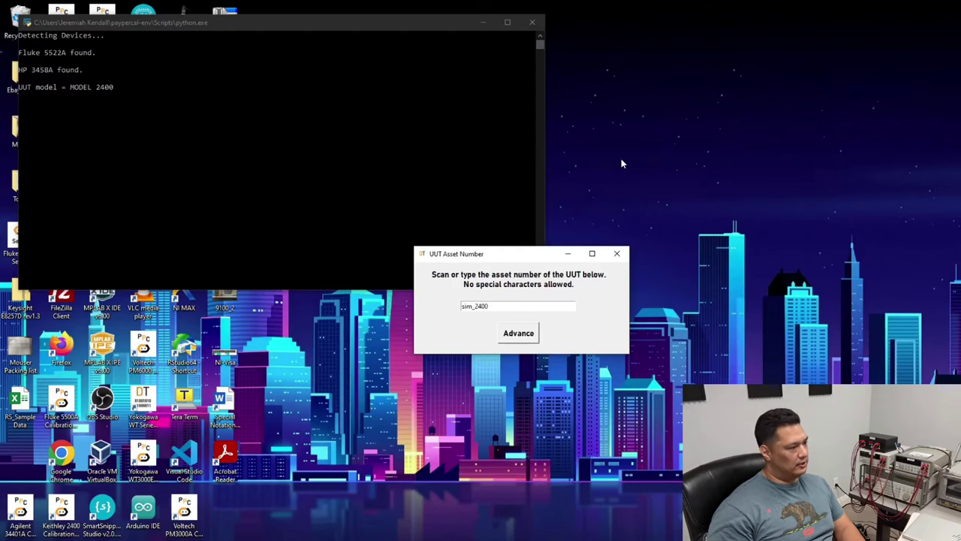
pyautogui.press('Return')
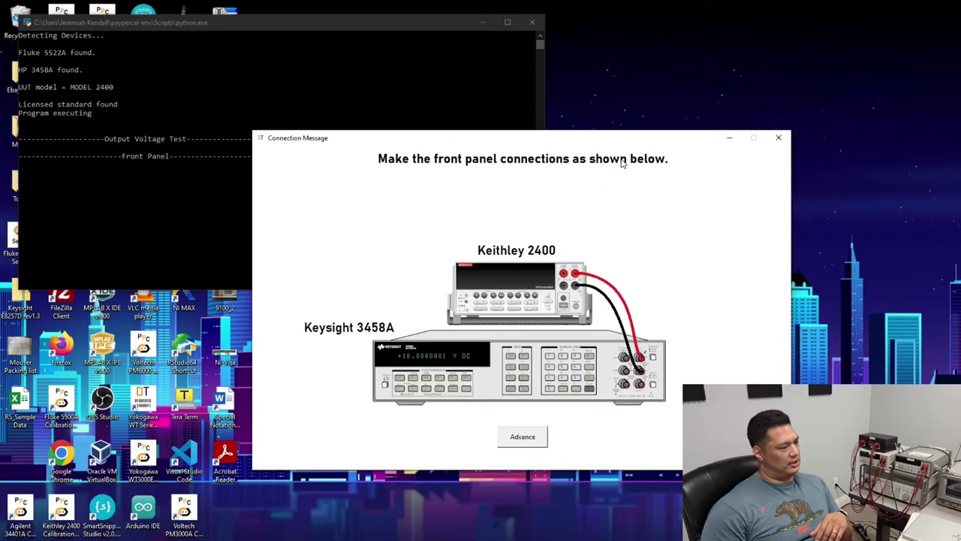
pyautogui.press('Return')
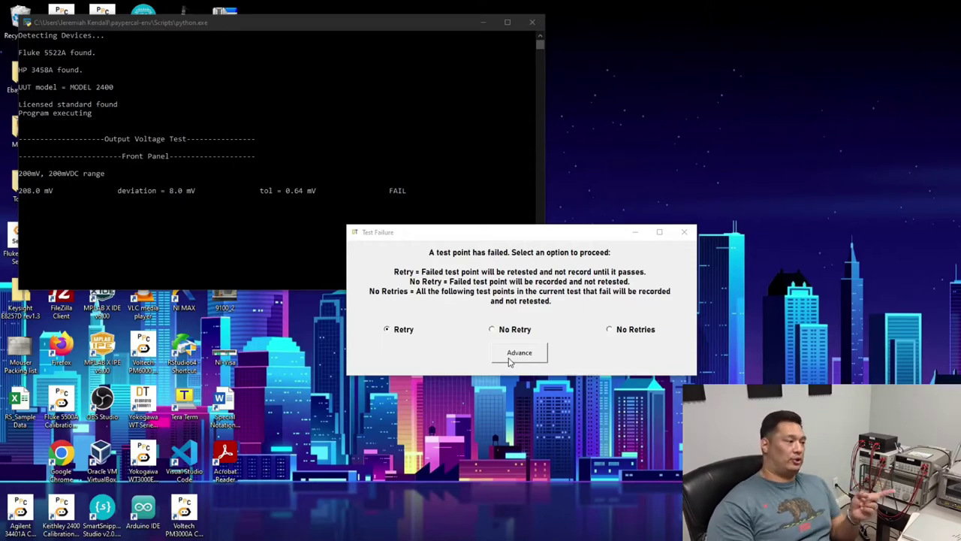
# - Retest the failed 200 mV output voltage point eight times
pyautogui.click(508, 357)
pyautogui.click(509, 358)
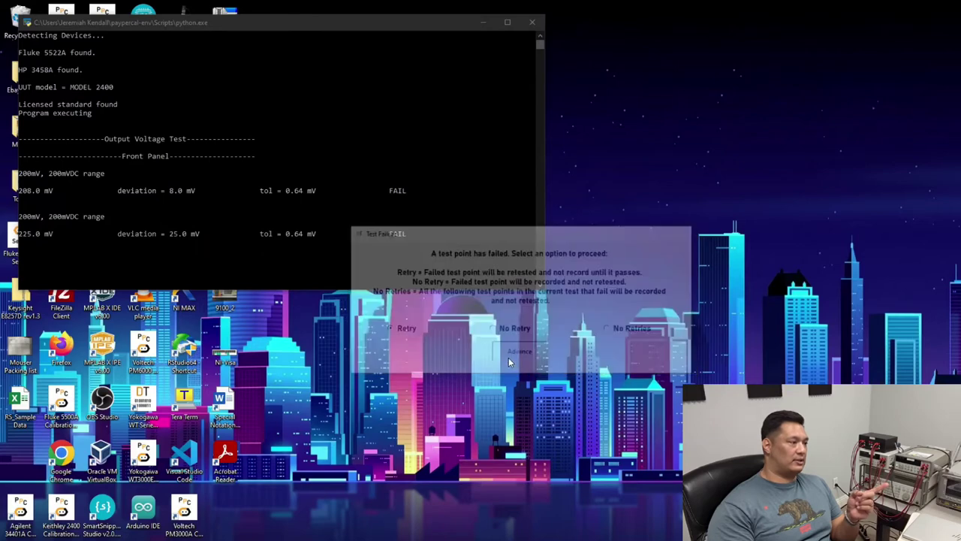
pyautogui.click(509, 357)
pyautogui.click(509, 357)
pyautogui.click(509, 357)
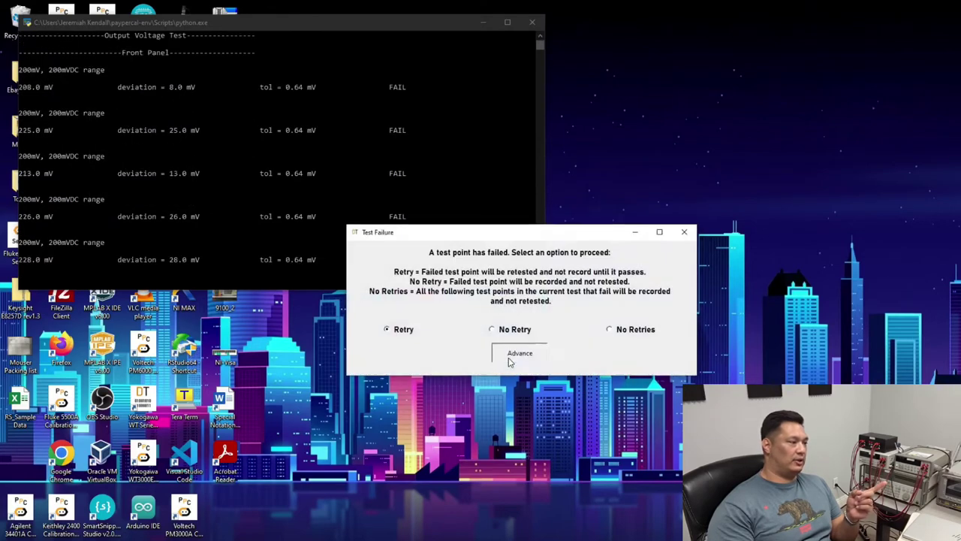
pyautogui.click(508, 360)
pyautogui.click(508, 360)
pyautogui.click(508, 359)
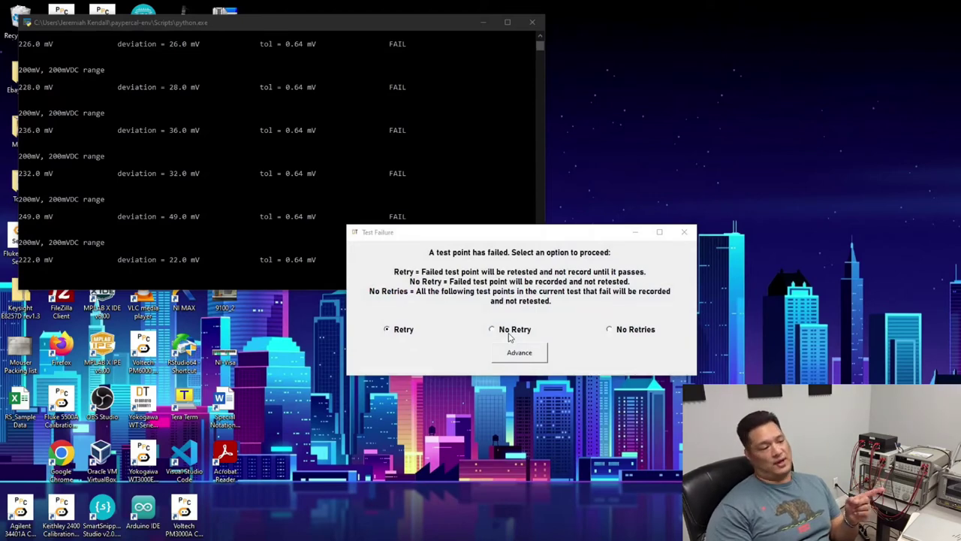
# - Switch to No Retries so remaining output voltage failures are recorded and testing advances
pyautogui.click(511, 331)
pyautogui.click(517, 355)
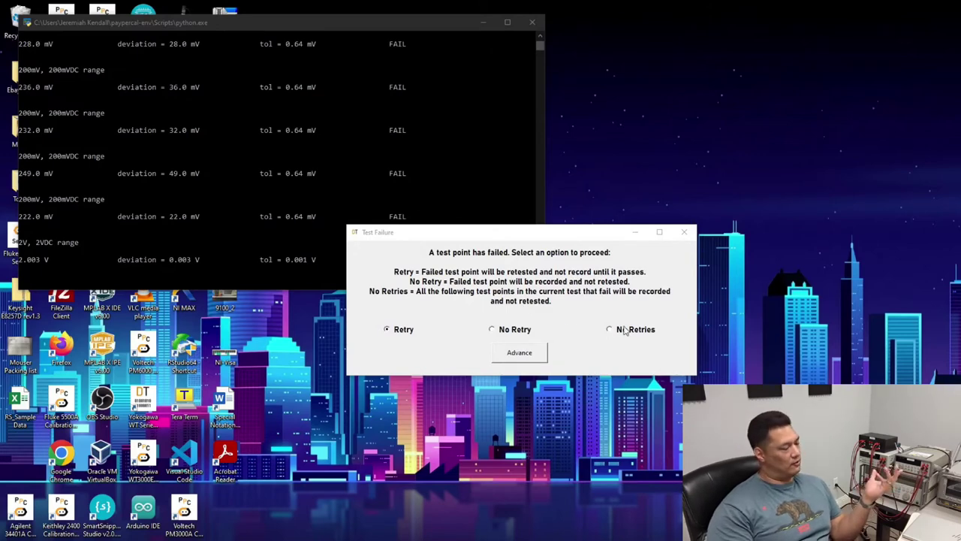
pyautogui.click(624, 332)
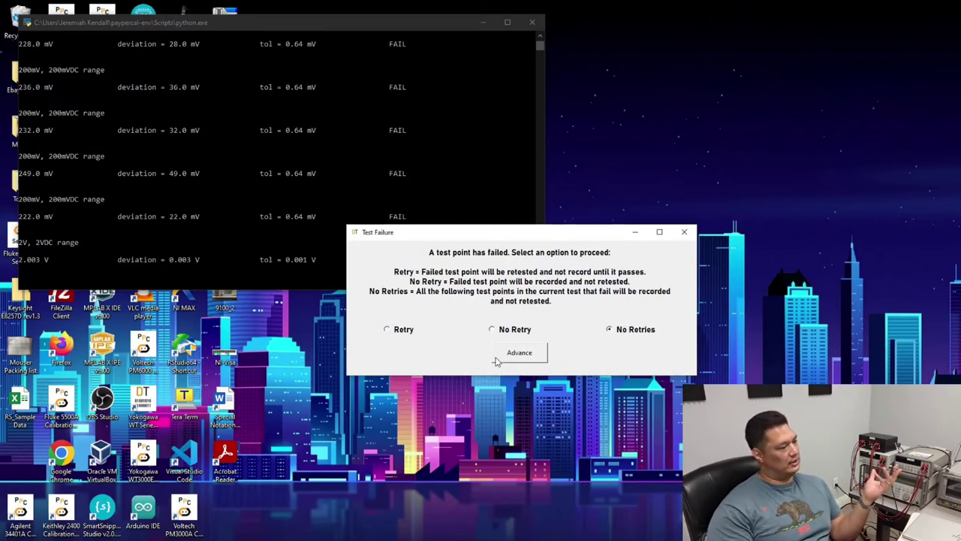
pyautogui.click(497, 359)
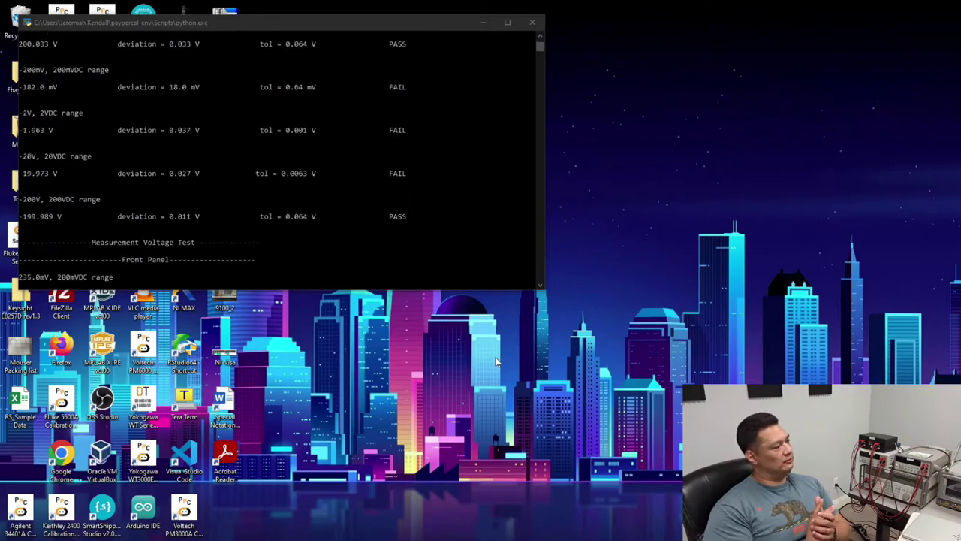
# - Retest the failed measurement voltage point five times
pyautogui.click(528, 360)
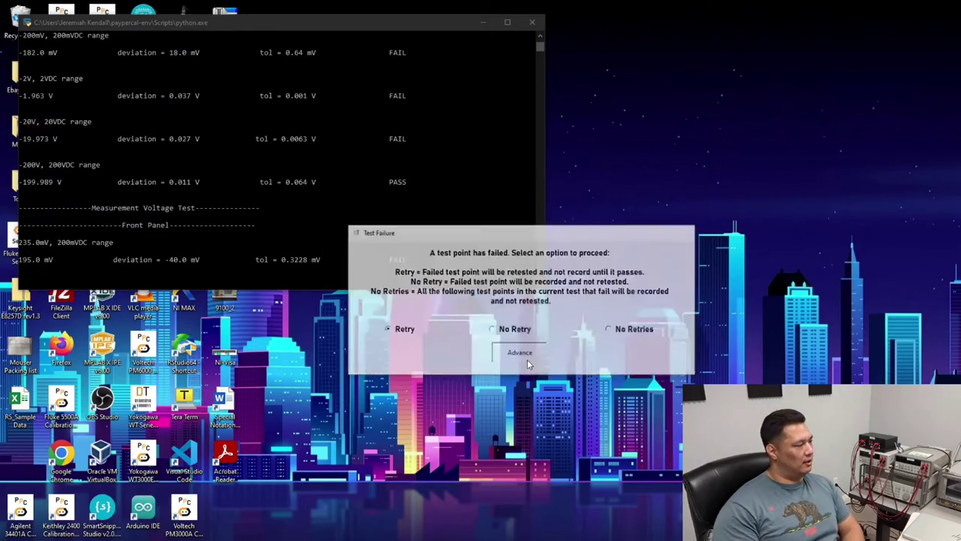
pyautogui.click(527, 361)
pyautogui.click(527, 361)
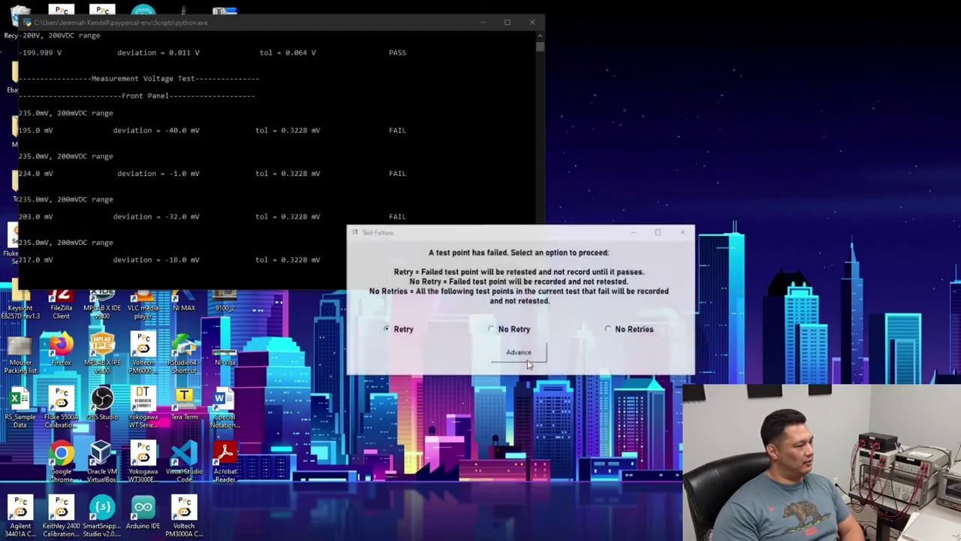
pyautogui.click(527, 361)
pyautogui.click(527, 361)
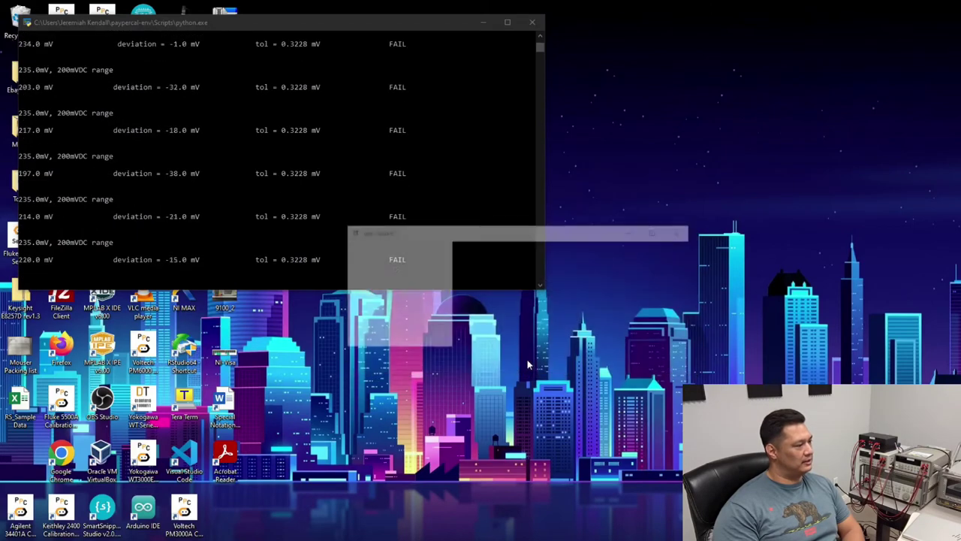
# - Choose No Retries to finish the measurement voltage test and start the output current test
pyautogui.click(644, 329)
pyautogui.click(526, 353)
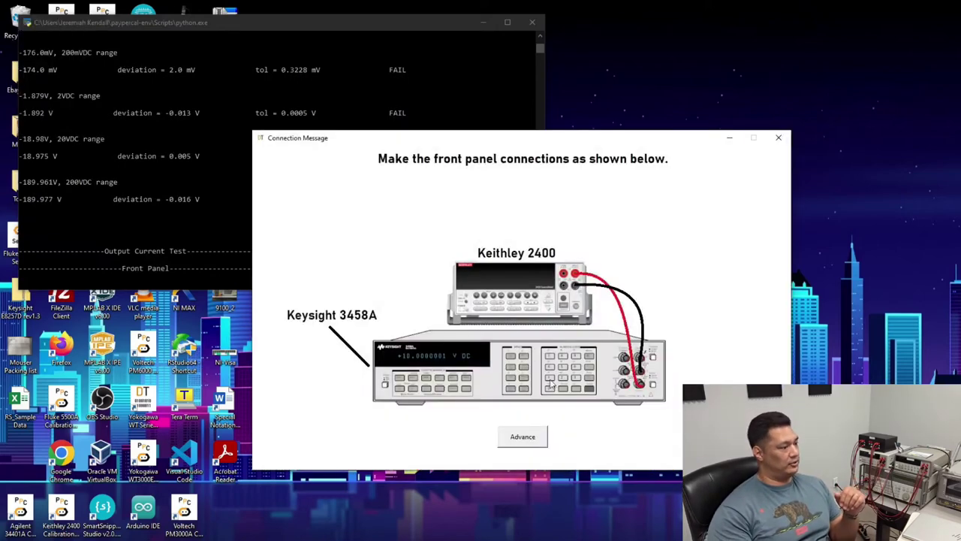
pyautogui.click(505, 444)
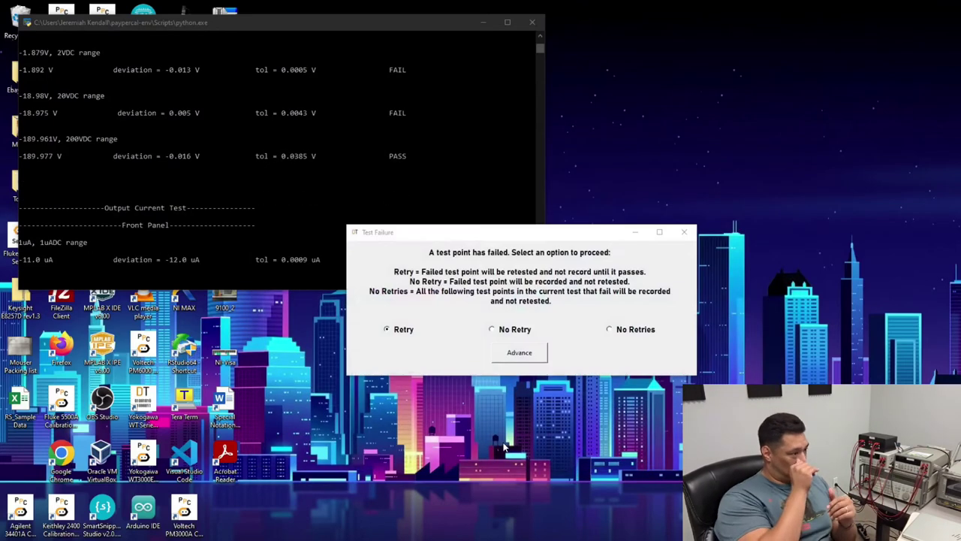
# - Record the output and measurement current failures, including the 1 uA point, with No Retries
pyautogui.click(609, 331)
pyautogui.click(526, 354)
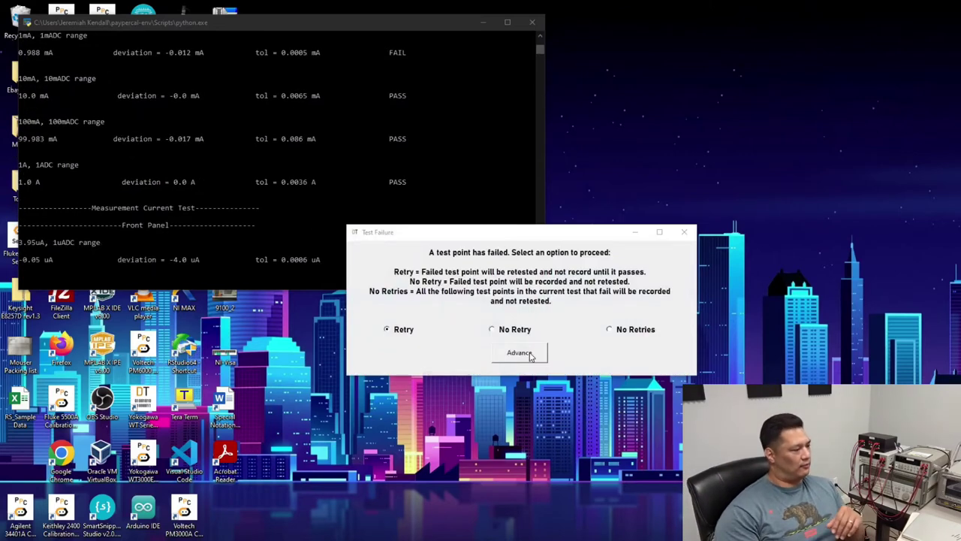
pyautogui.click(613, 329)
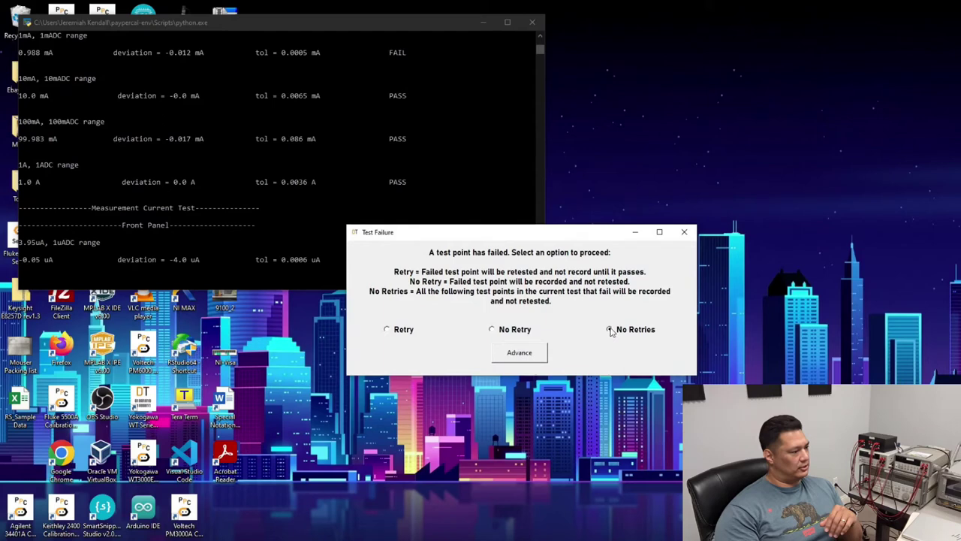
pyautogui.click(511, 354)
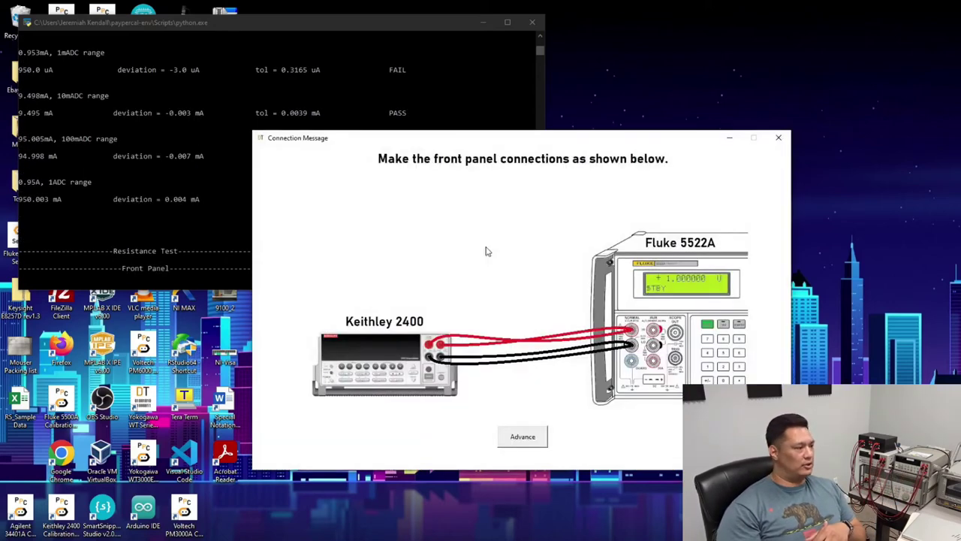
# - Start the resistance test and record its low-ohm failures with No Retries until Test complete appears
pyautogui.click(522, 437)
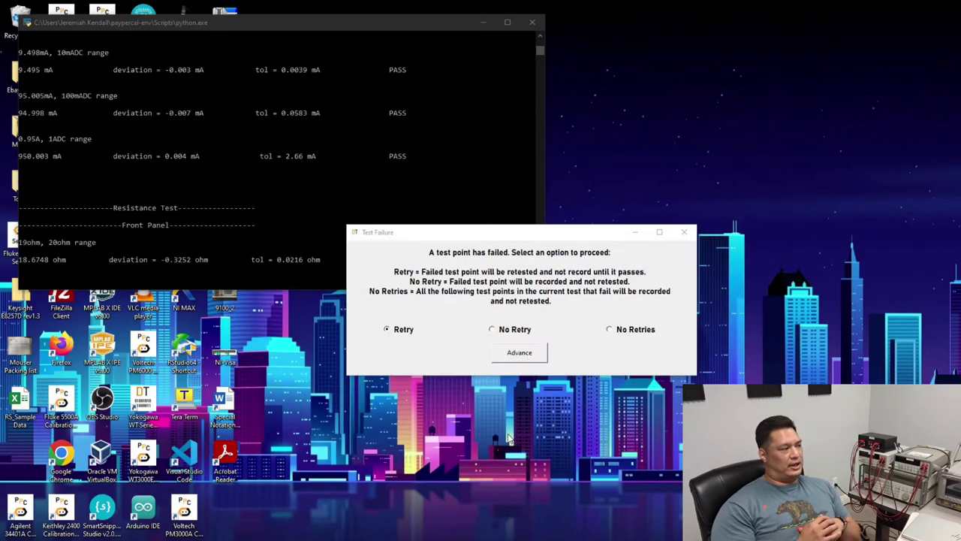
pyautogui.click(649, 329)
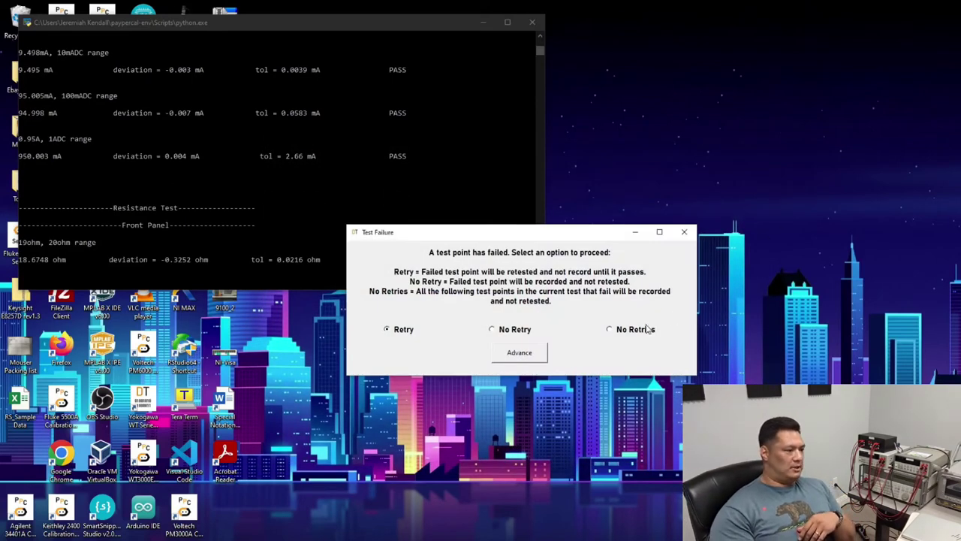
pyautogui.click(522, 353)
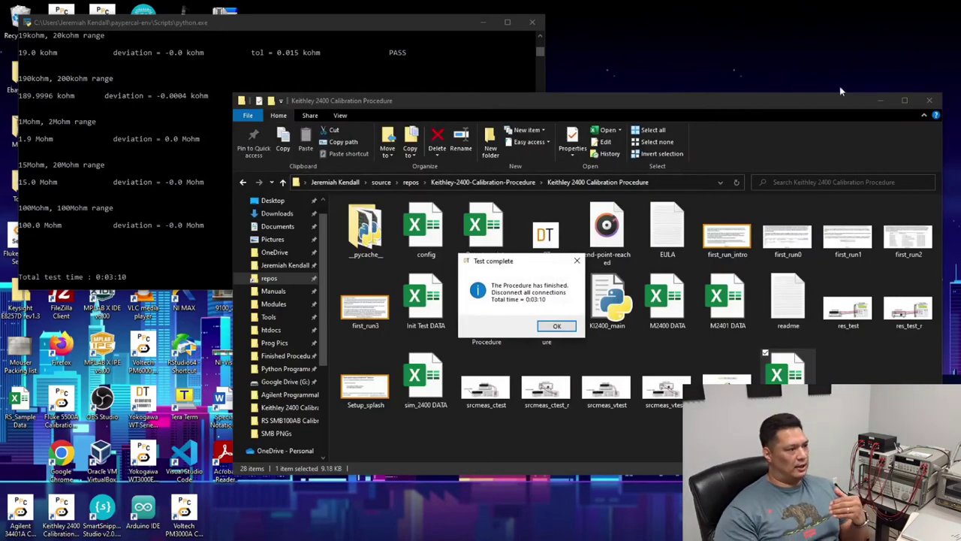
# - Dismiss the test-complete message and bring back the Keithley 2400 Calibration Procedure folder, clearing the selection
pyautogui.click(880, 102)
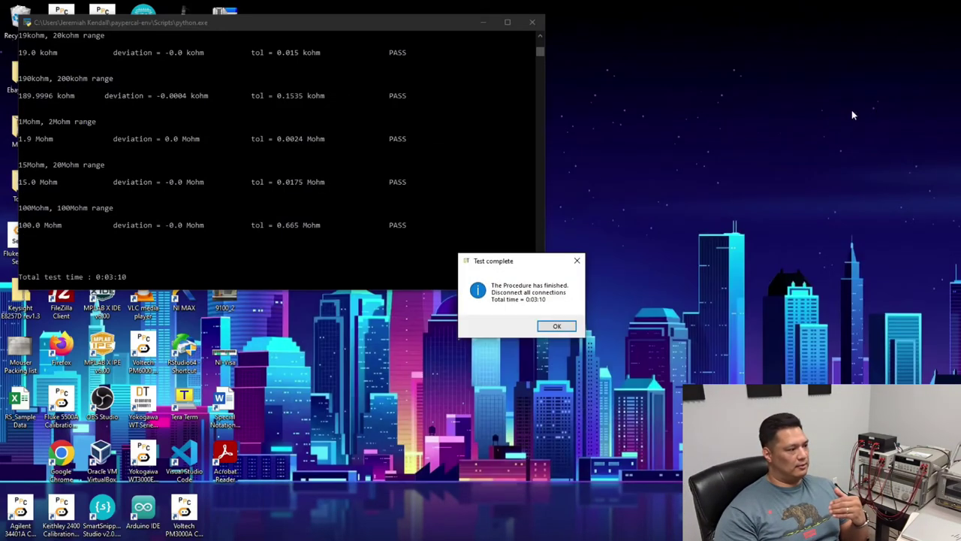
pyautogui.click(558, 326)
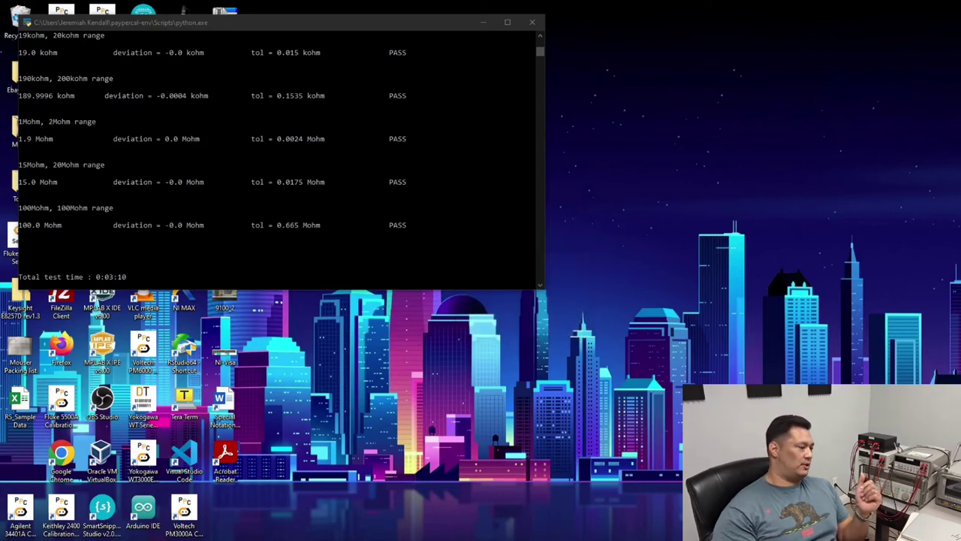
pyautogui.moveTo(330, 540)
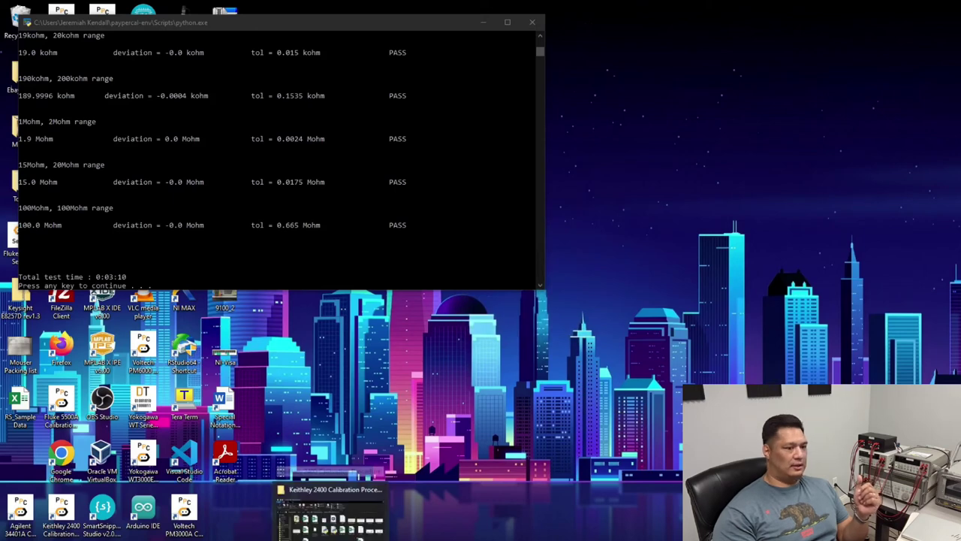
pyautogui.click(331, 522)
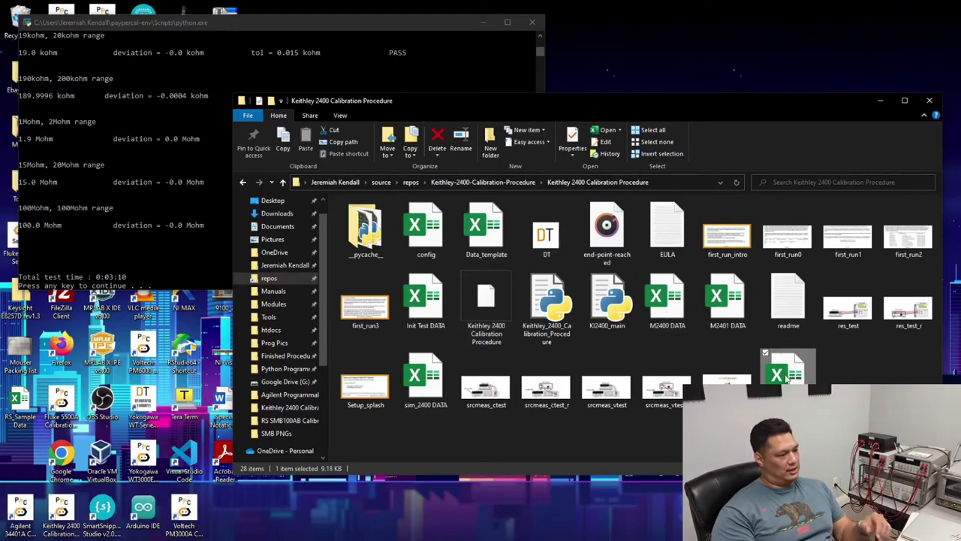
pyautogui.click(676, 345)
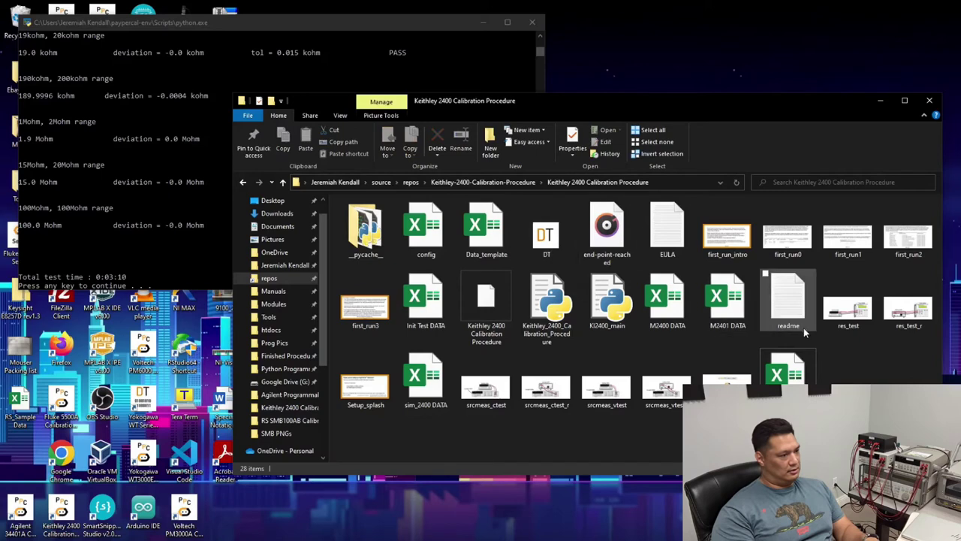
# - Open the sim_2400 DATA workbook and inspect the out-of-tolerance 2V reading of 2.003
pyautogui.click(444, 379)
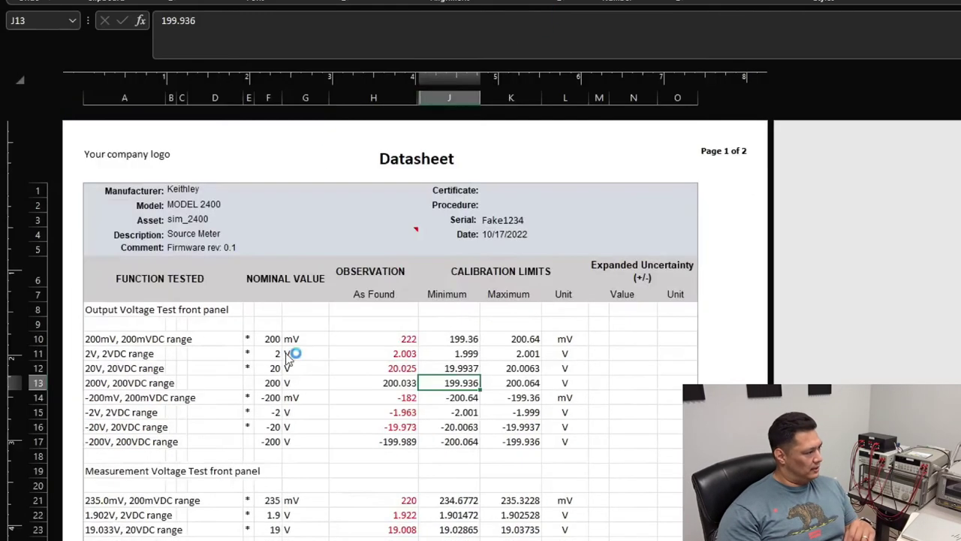
pyautogui.scroll(-1, 306, 339)
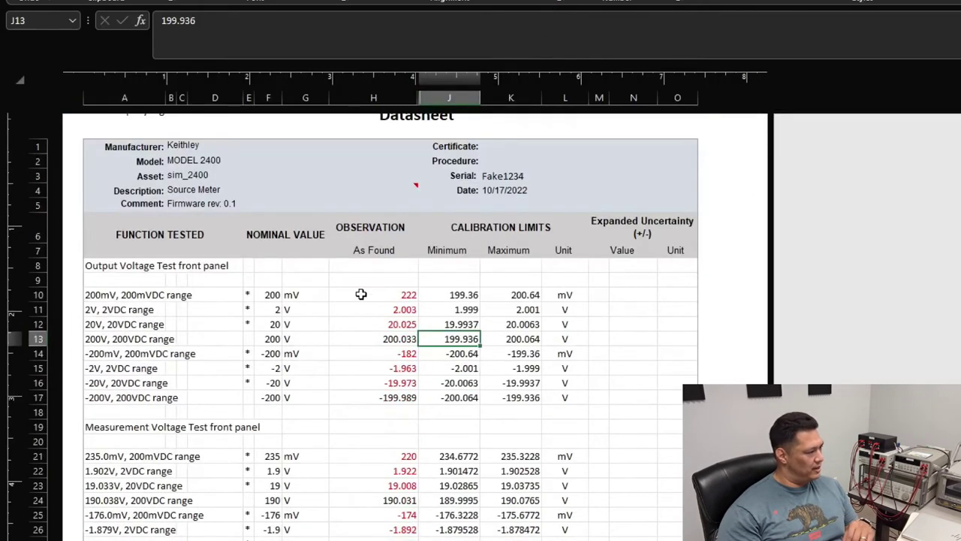
pyautogui.scroll(-1, 360, 293)
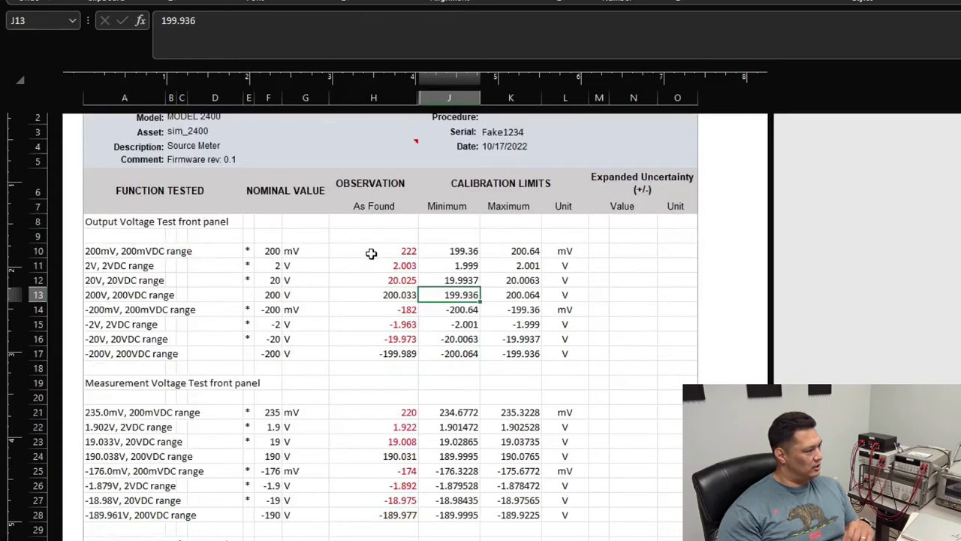
pyautogui.scroll(-1, 389, 251)
pyautogui.click(399, 221)
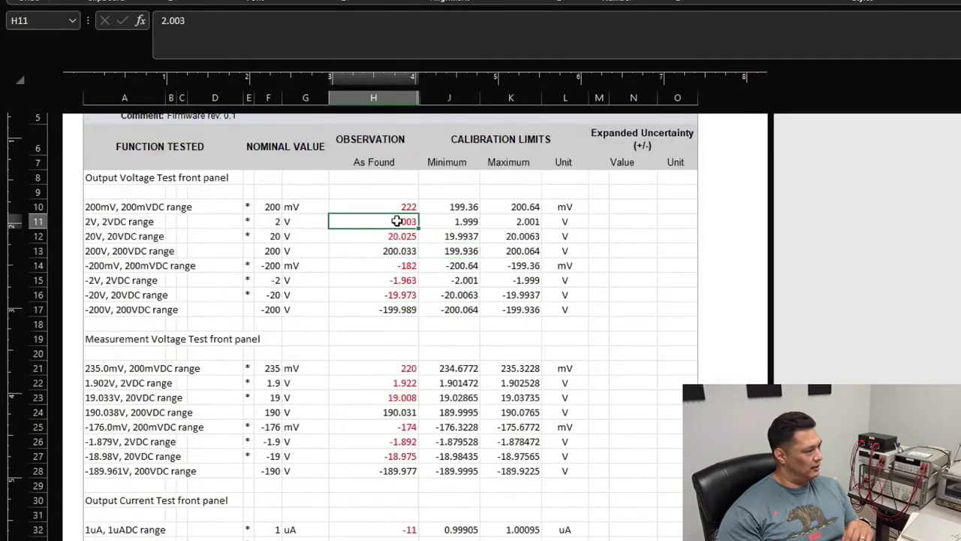
# - Scroll through the remaining Datasheet ranges to review the red out-of-tolerance As Found readings
pyautogui.scroll(-2, 409, 272)
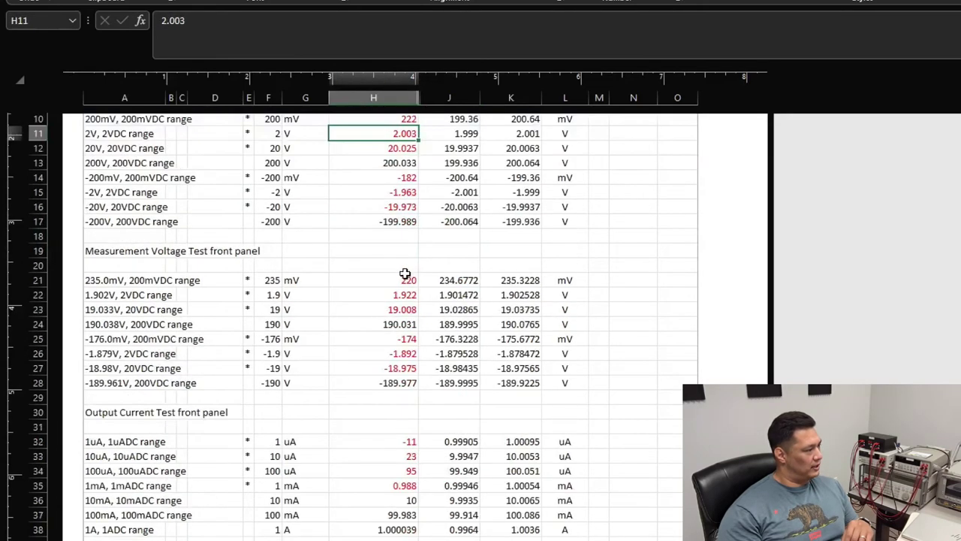
pyautogui.scroll(3, 405, 274)
pyautogui.scroll(-9, 405, 273)
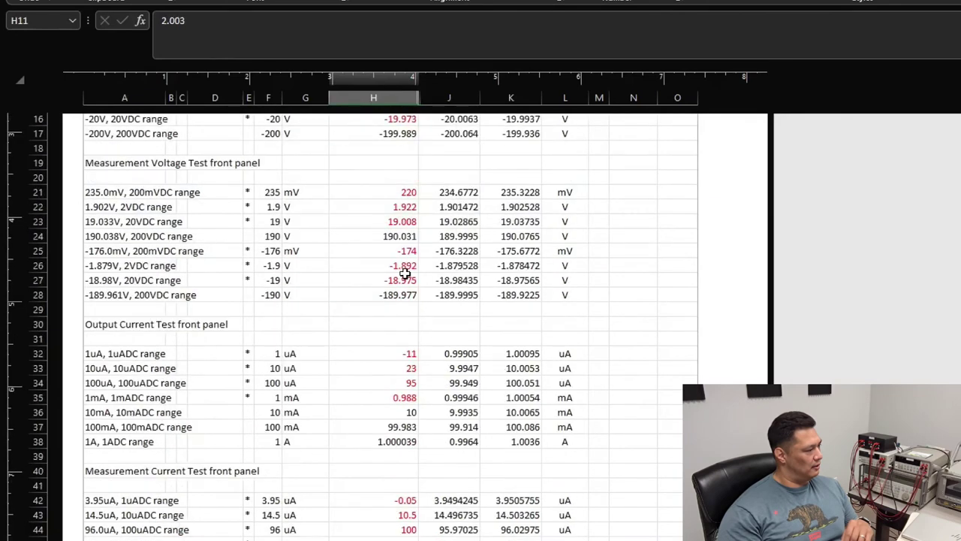
pyautogui.scroll(-4, 403, 275)
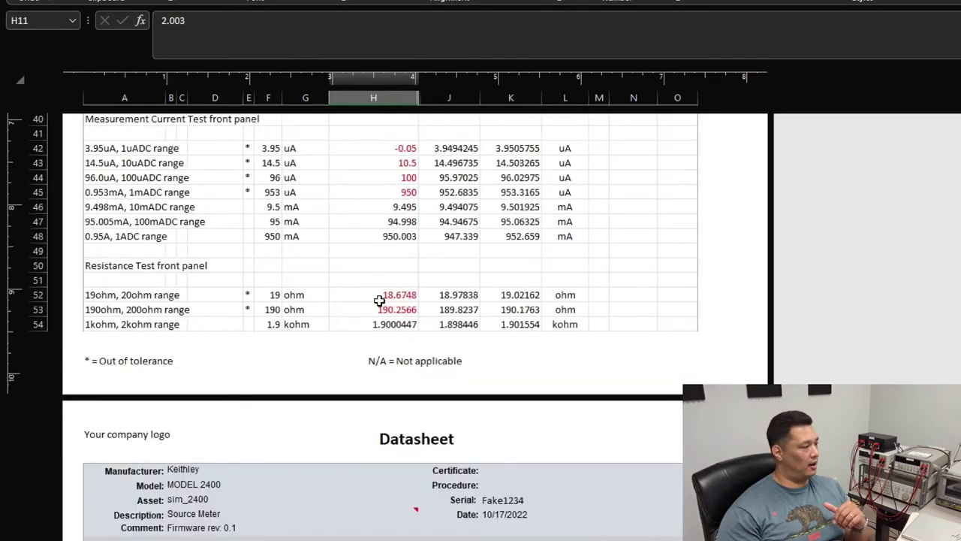
pyautogui.scroll(-5, 379, 301)
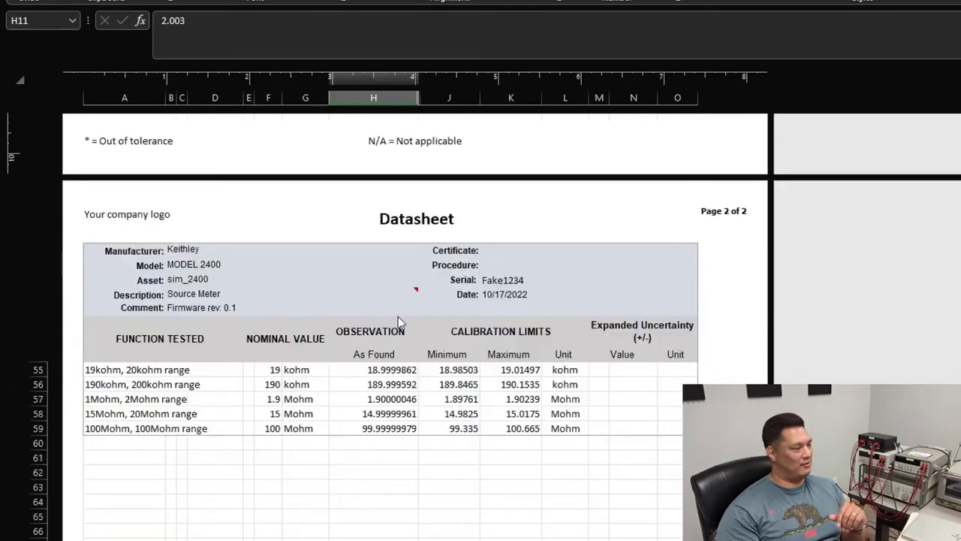
pyautogui.scroll(10, 399, 315)
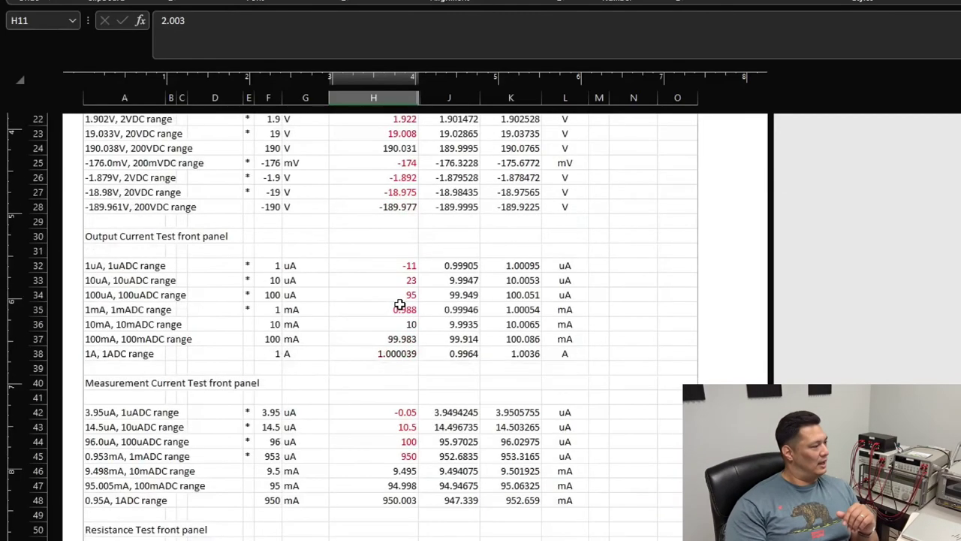
pyautogui.scroll(8, 400, 304)
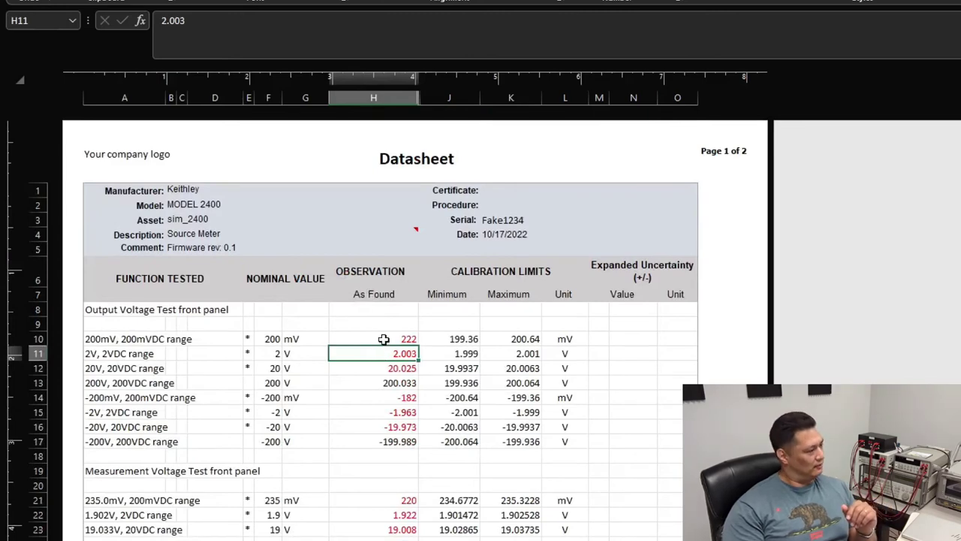
pyautogui.scroll(-3, 384, 338)
pyautogui.scroll(-3, 384, 338)
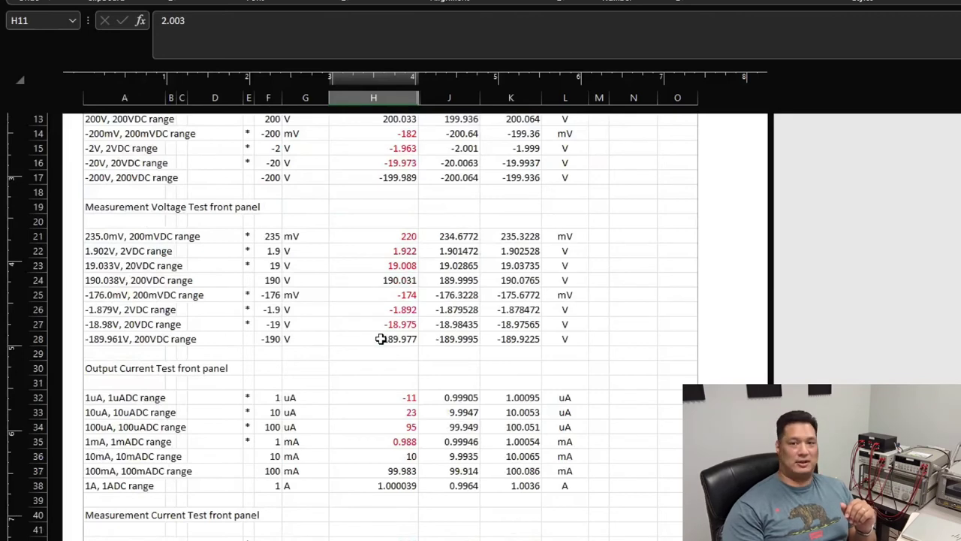
pyautogui.scroll(-3, 379, 357)
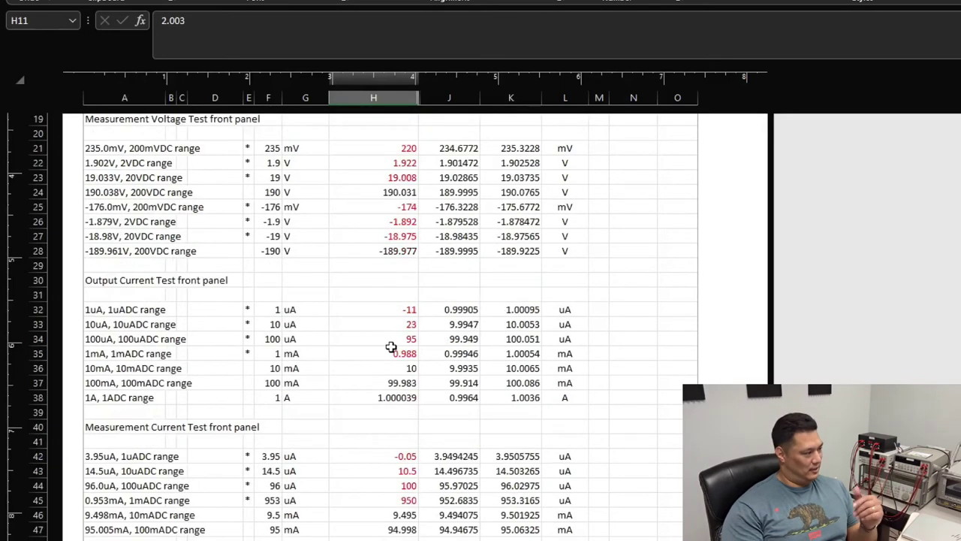
pyautogui.scroll(-3, 396, 343)
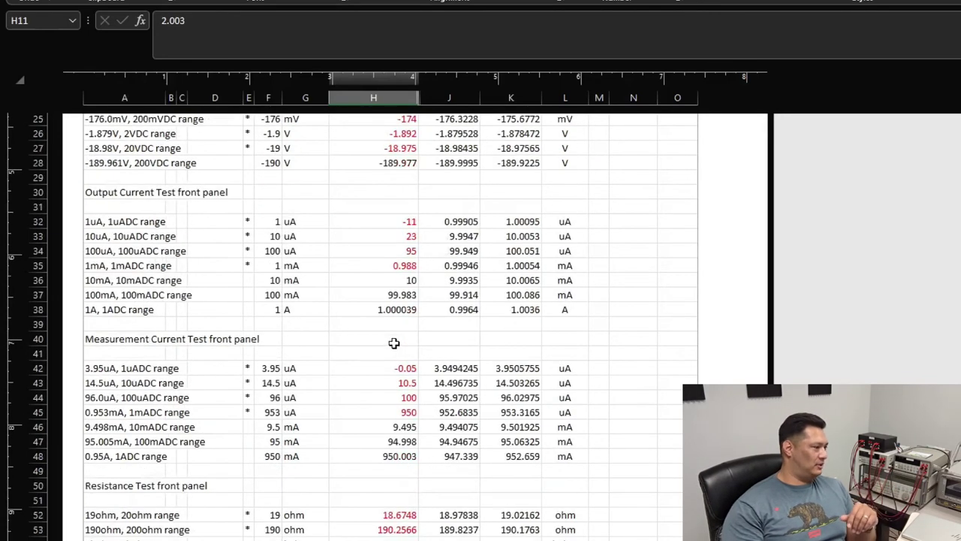
pyautogui.scroll(-3, 394, 344)
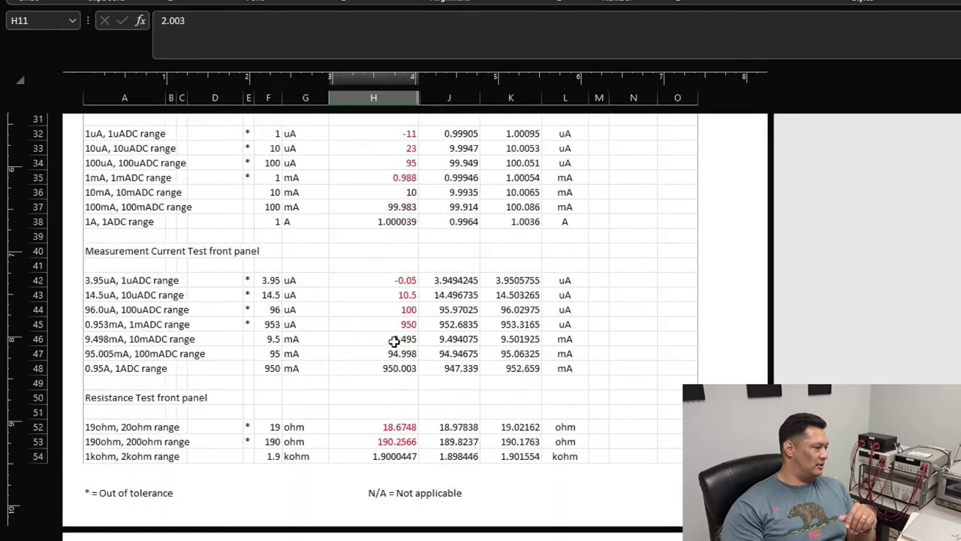
pyautogui.scroll(-3, 395, 343)
pyautogui.scroll(-10, 394, 341)
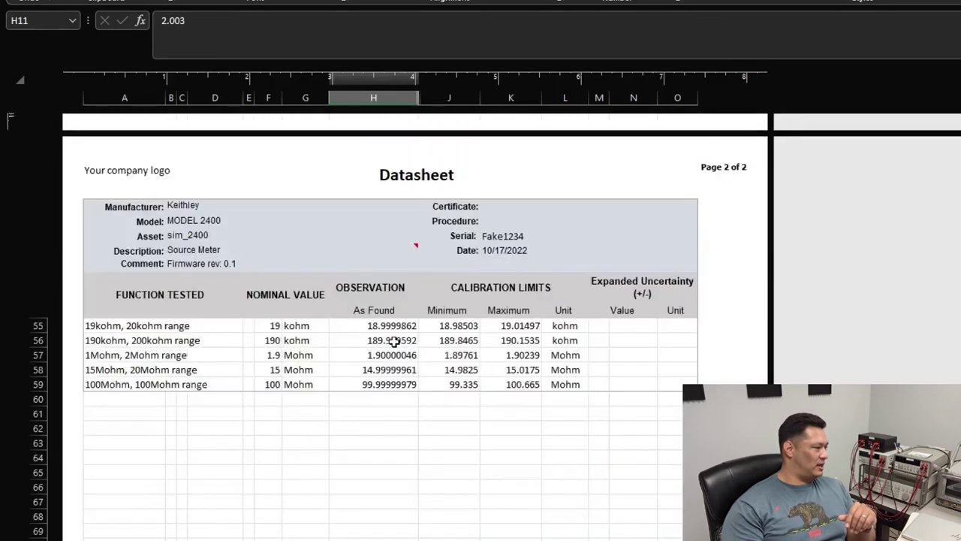
pyautogui.scroll(8, 396, 335)
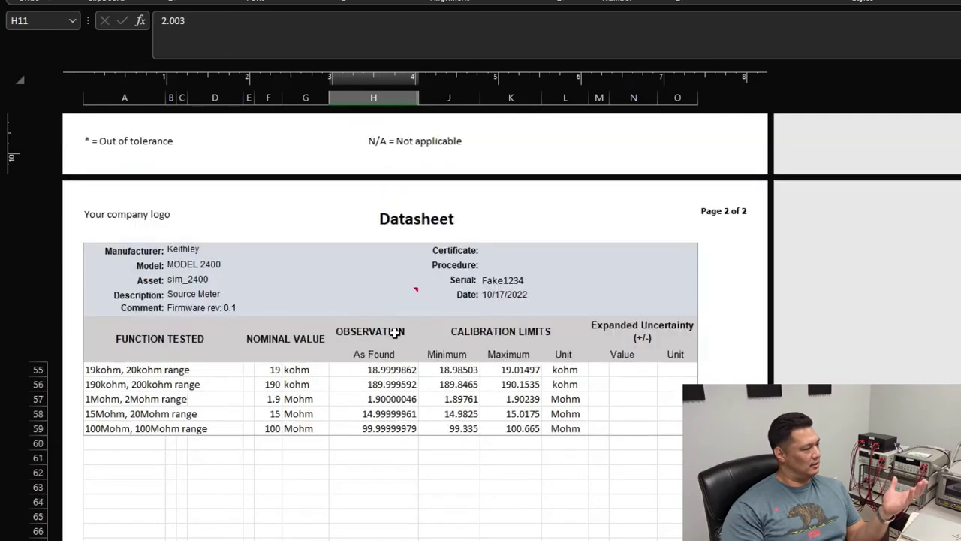
pyautogui.scroll(12, 394, 327)
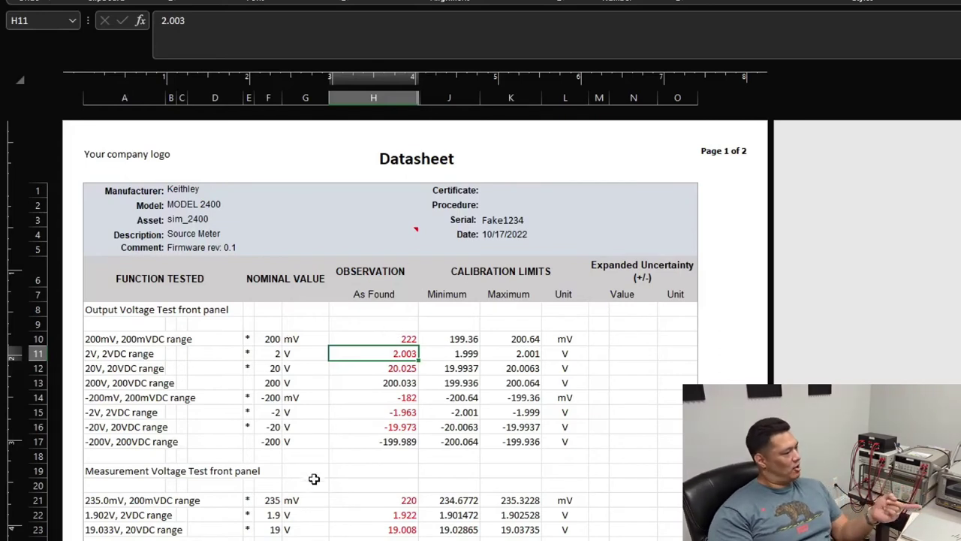
pyautogui.scroll(-1, 364, 424)
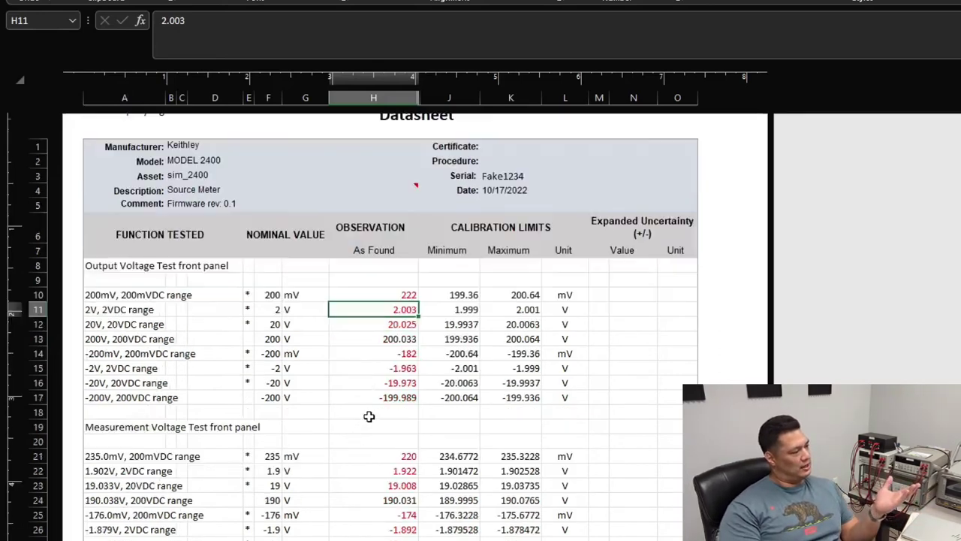
pyautogui.scroll(-2, 368, 416)
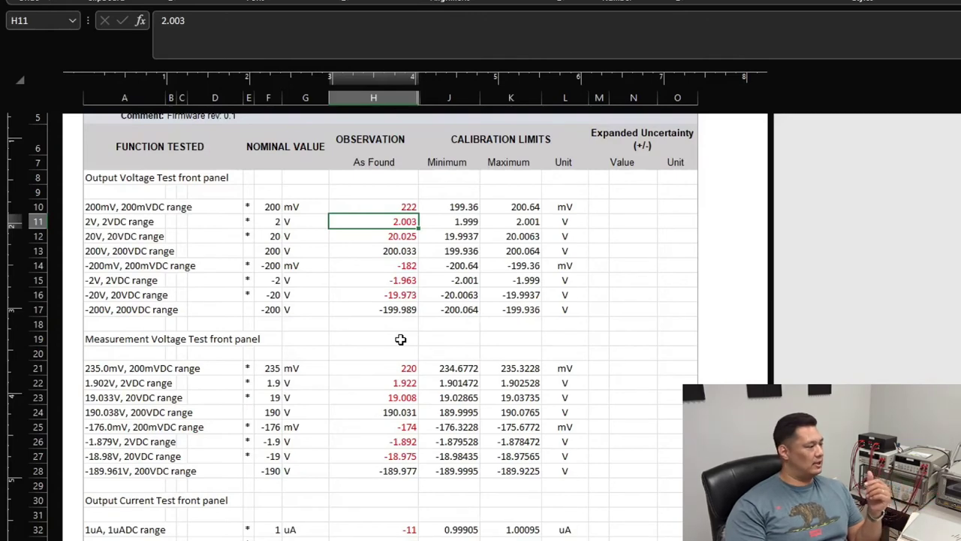
pyautogui.scroll(3, 401, 339)
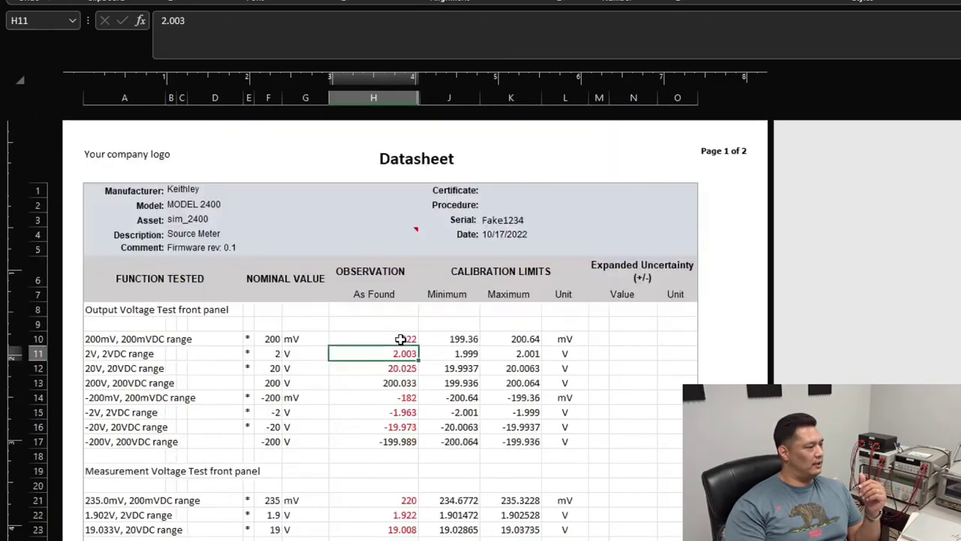